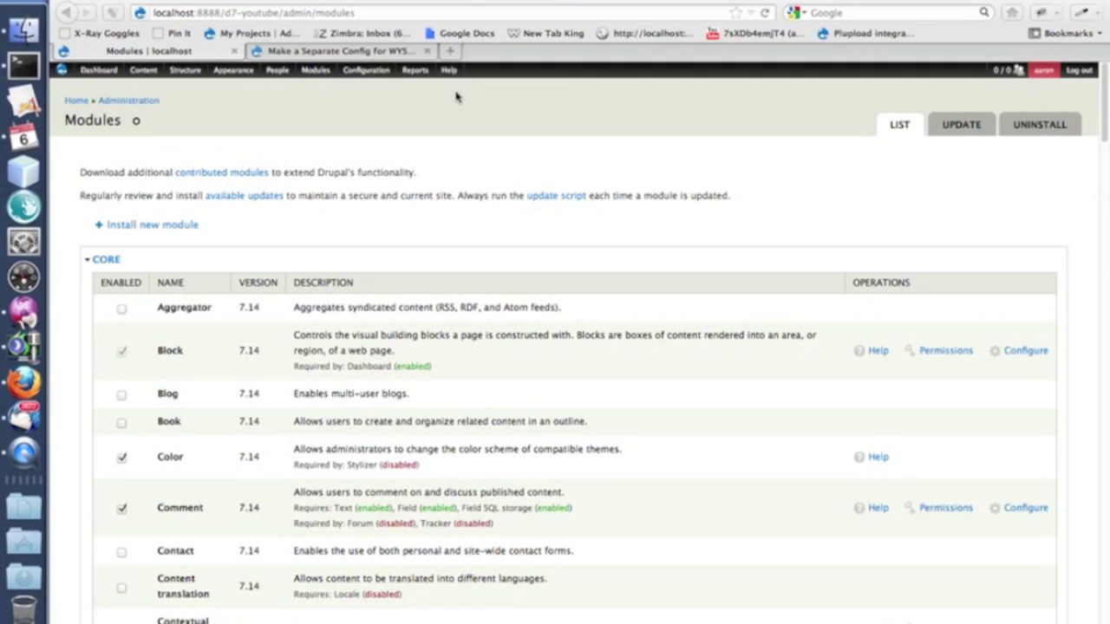
# - Collapse the Core module group on the Modules page
pyautogui.click(108, 260)
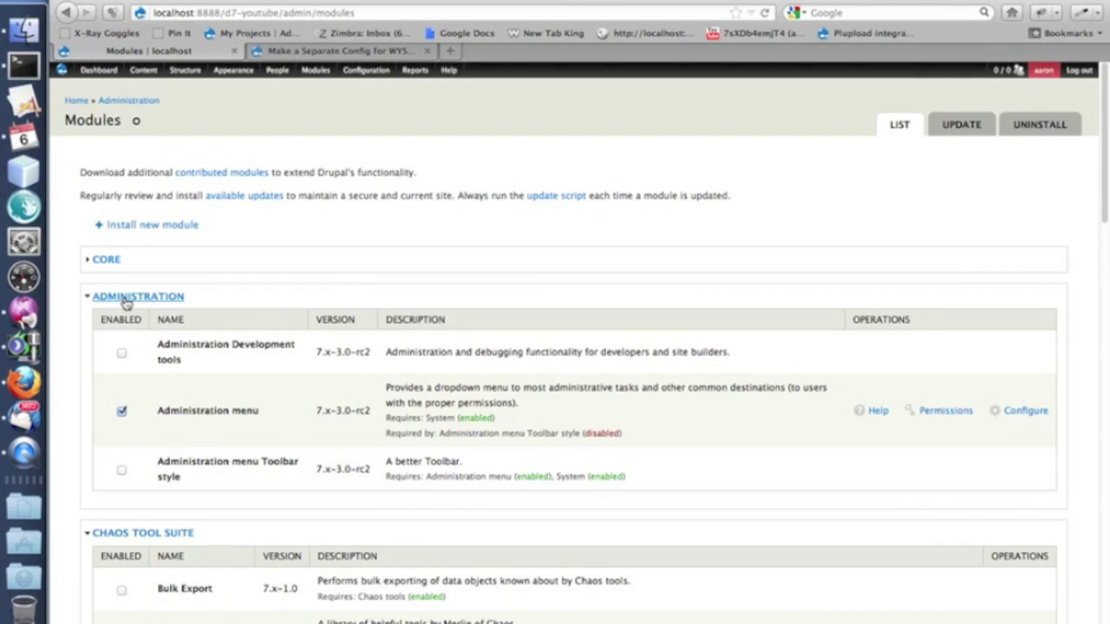
# - Collapse the Administration, Chaos Tool Suite, Development and Media module groups
pyautogui.click(126, 297)
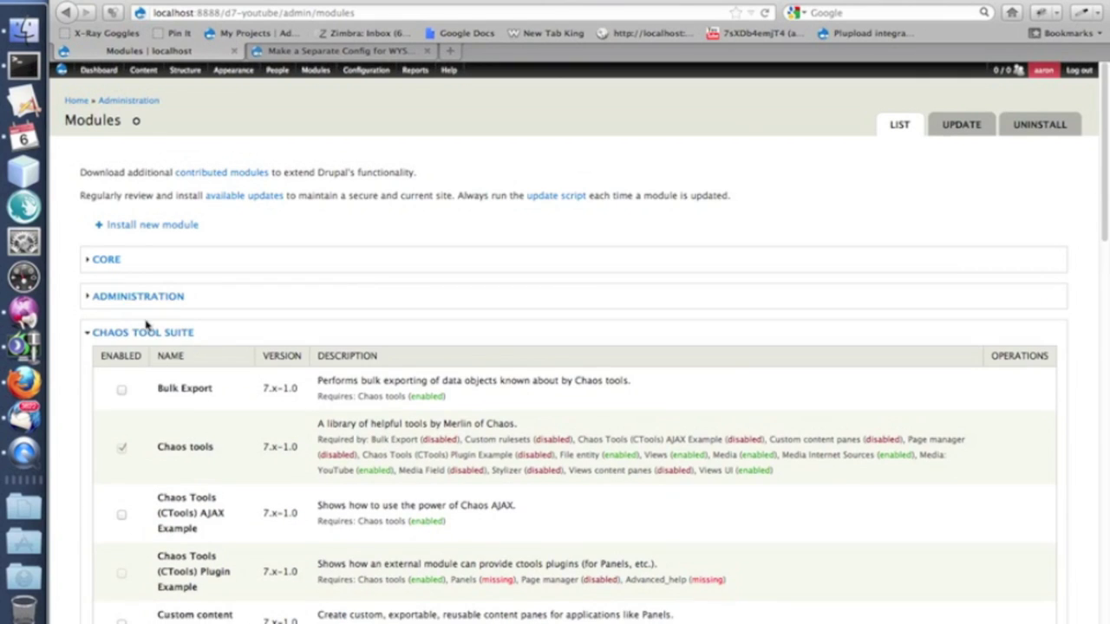
pyautogui.click(146, 332)
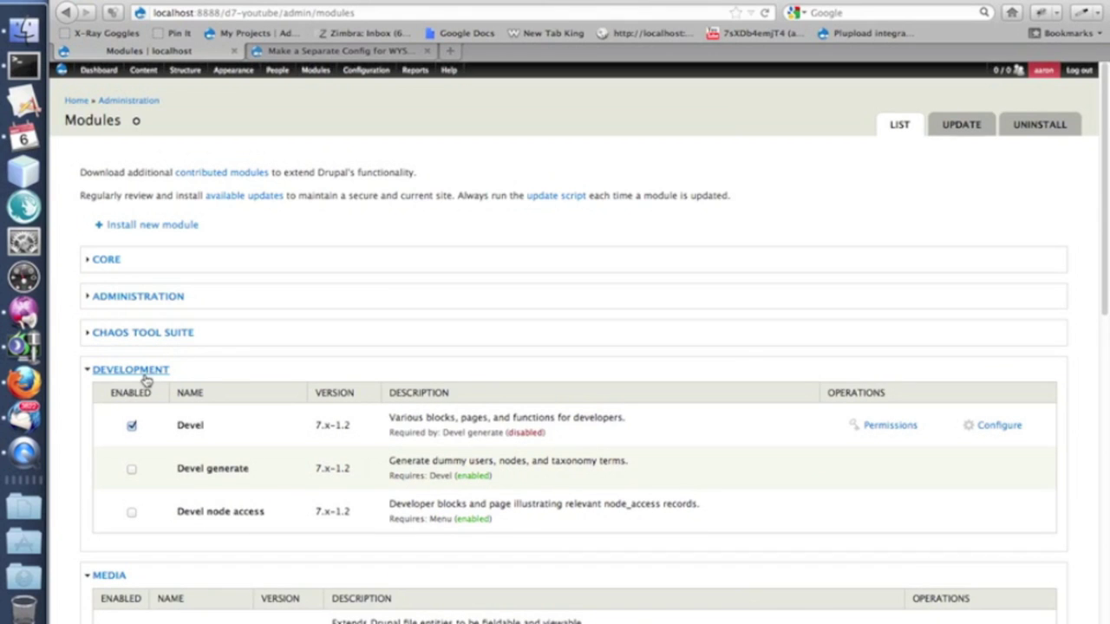
pyautogui.click(130, 370)
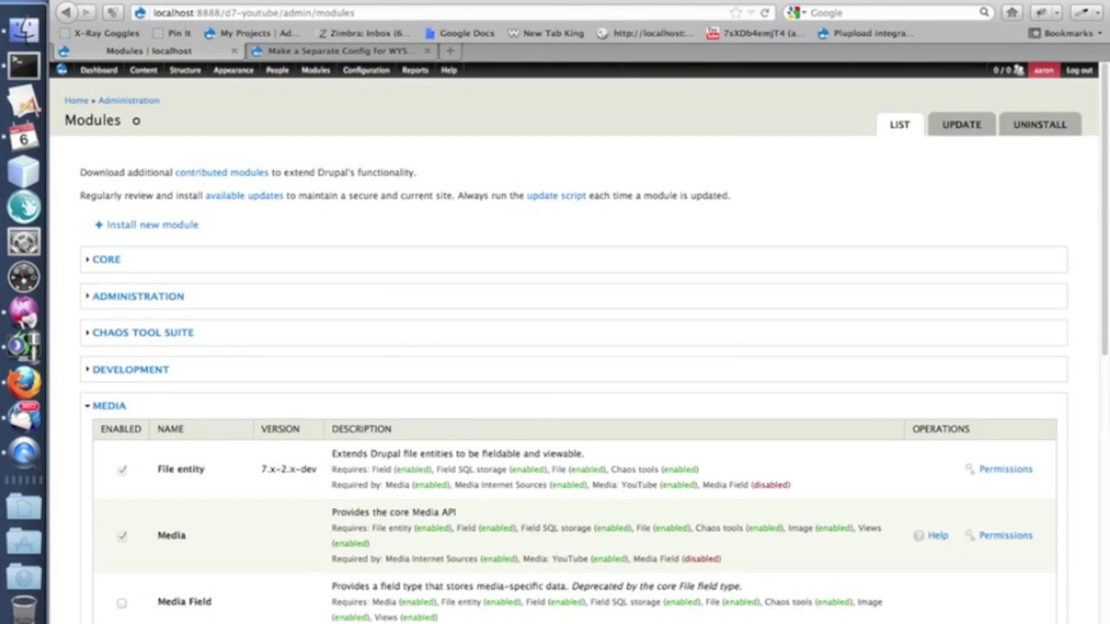
pyautogui.scroll(-5, 555, 346)
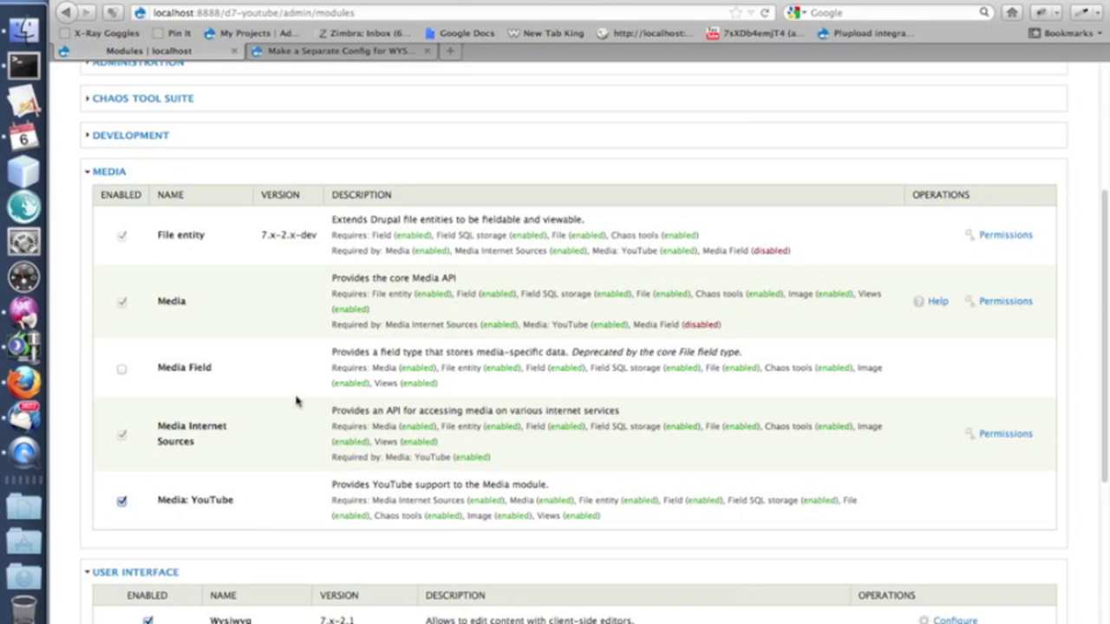
pyautogui.click(108, 172)
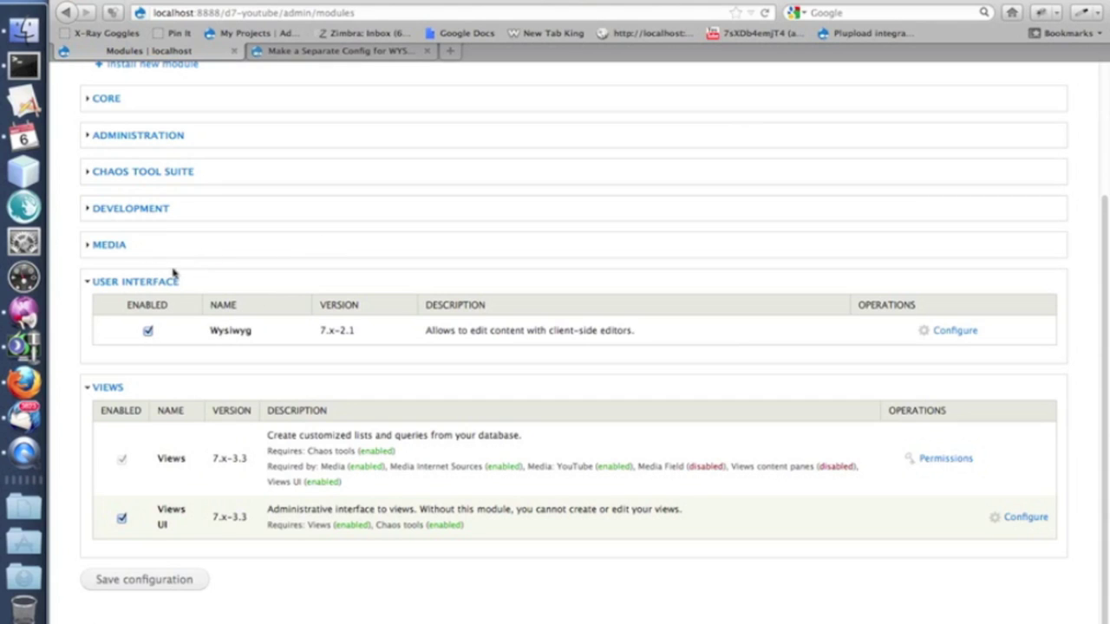
# - Collapse the User Interface and Views module groups
pyautogui.click(130, 283)
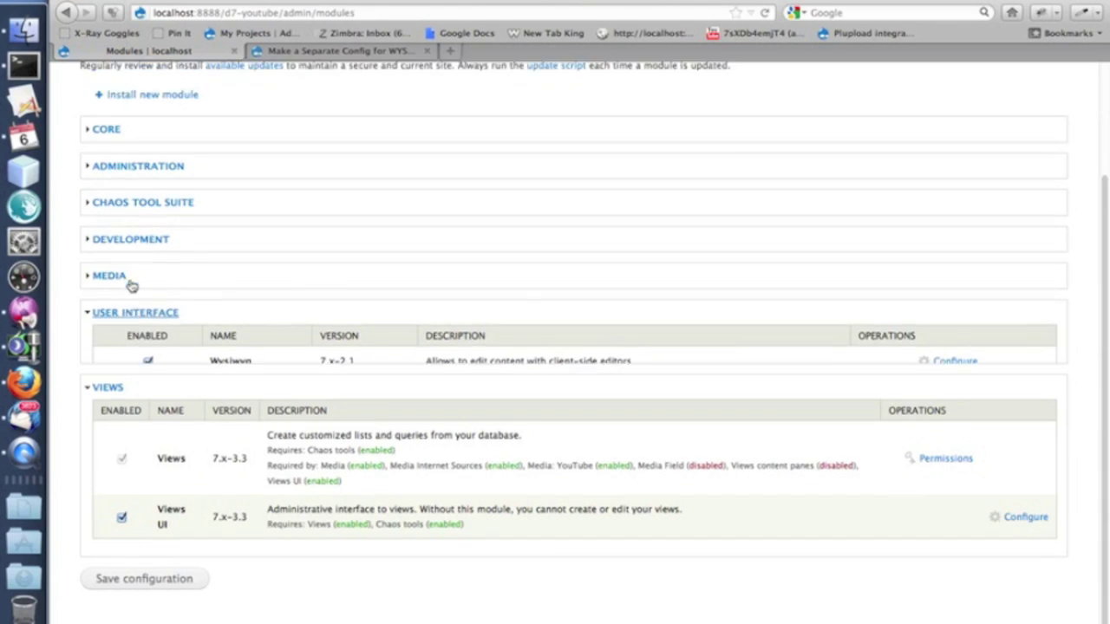
pyautogui.click(110, 389)
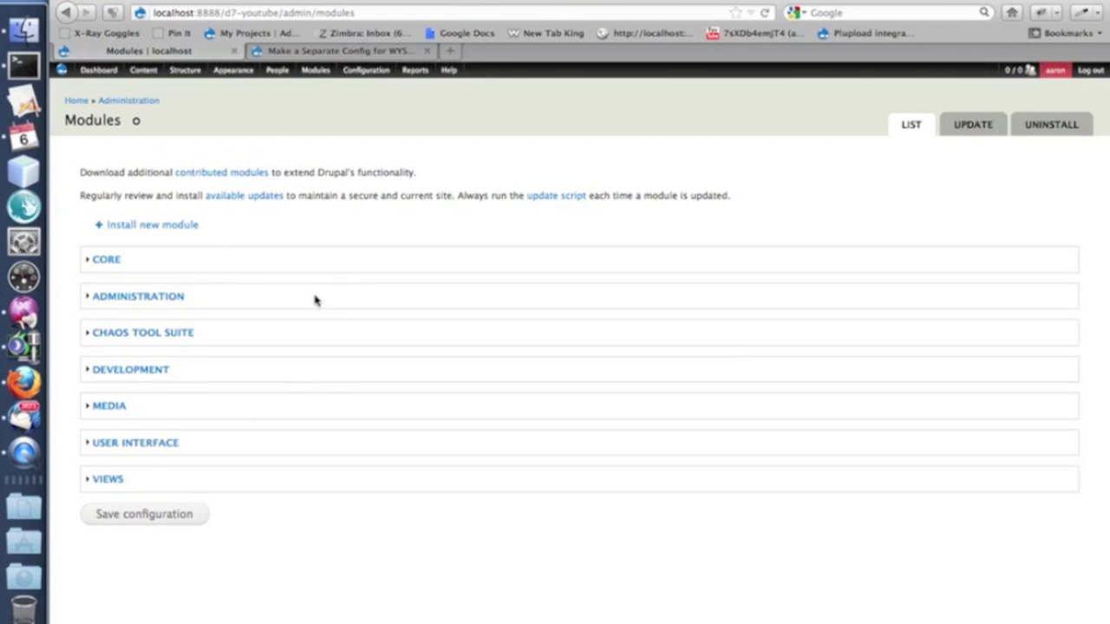
pyautogui.moveTo(368, 73)
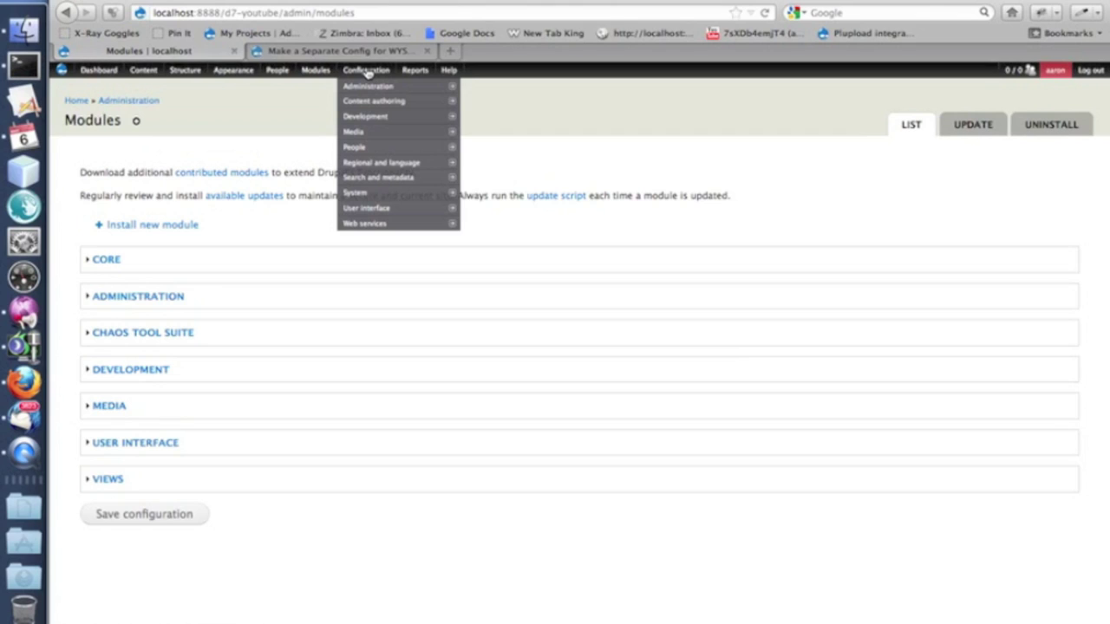
# - Open Wysiwyg profiles from Configuration > Content authoring in the admin menu
pyautogui.moveTo(372, 92)
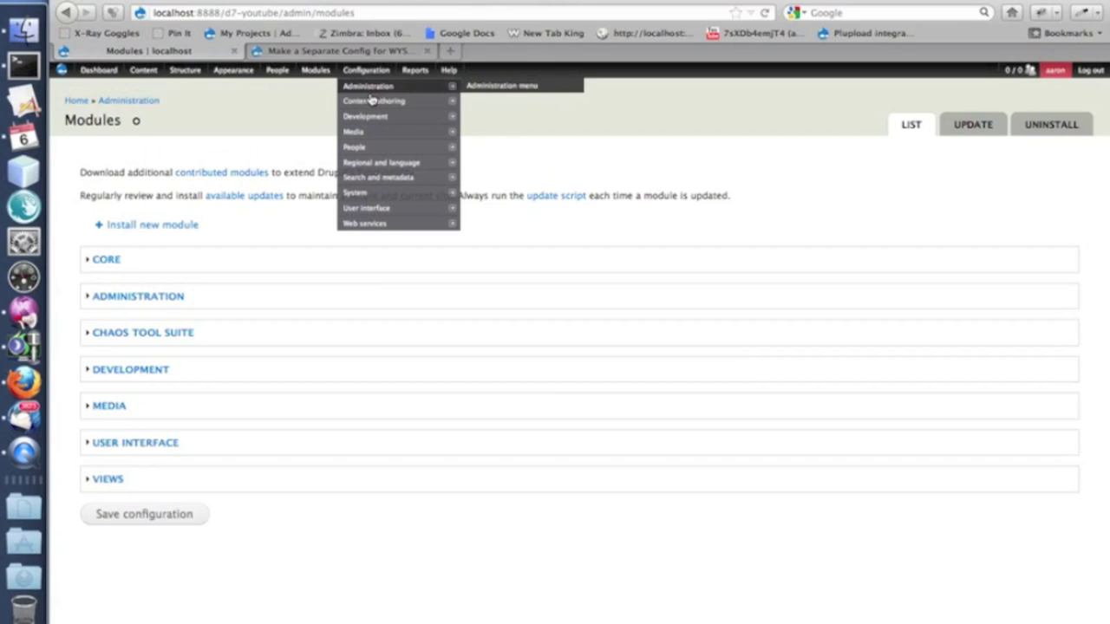
pyautogui.moveTo(379, 119)
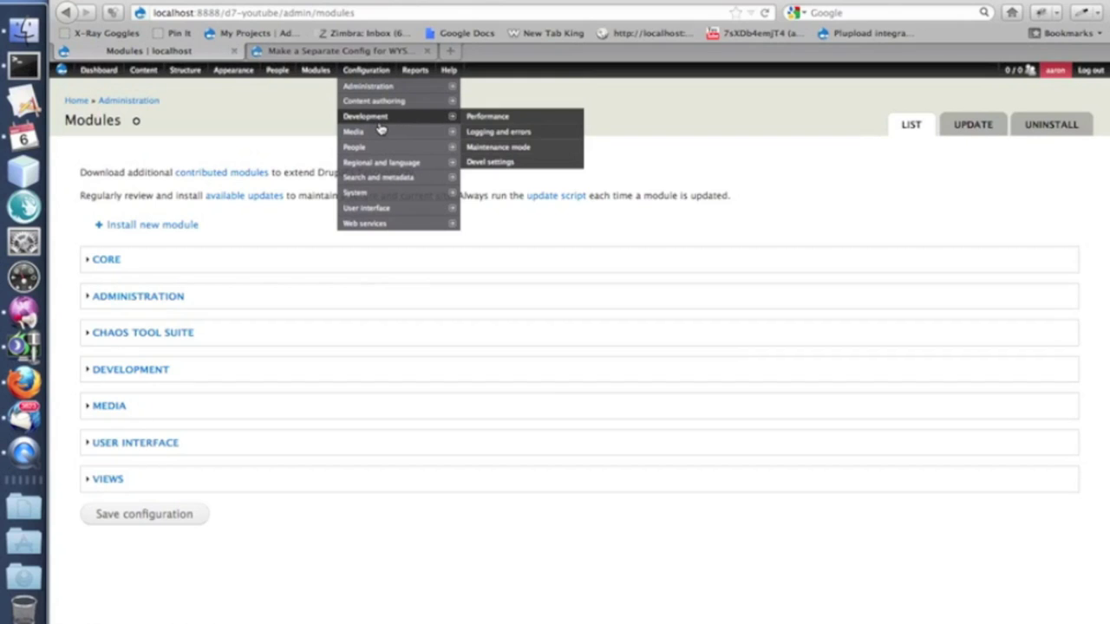
pyautogui.moveTo(384, 141)
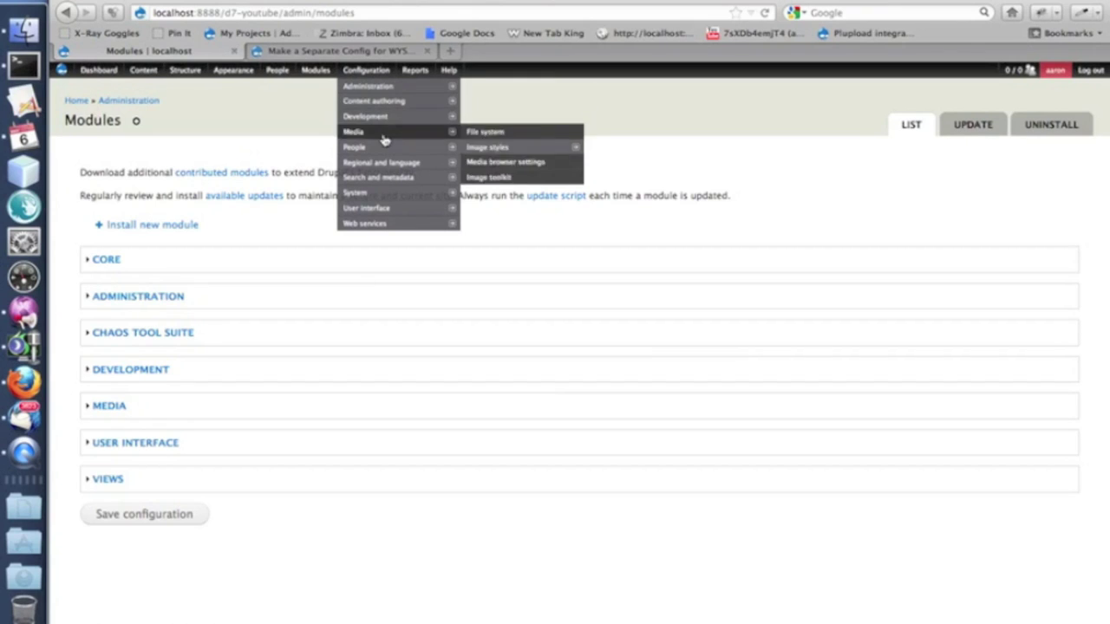
pyautogui.moveTo(486, 104)
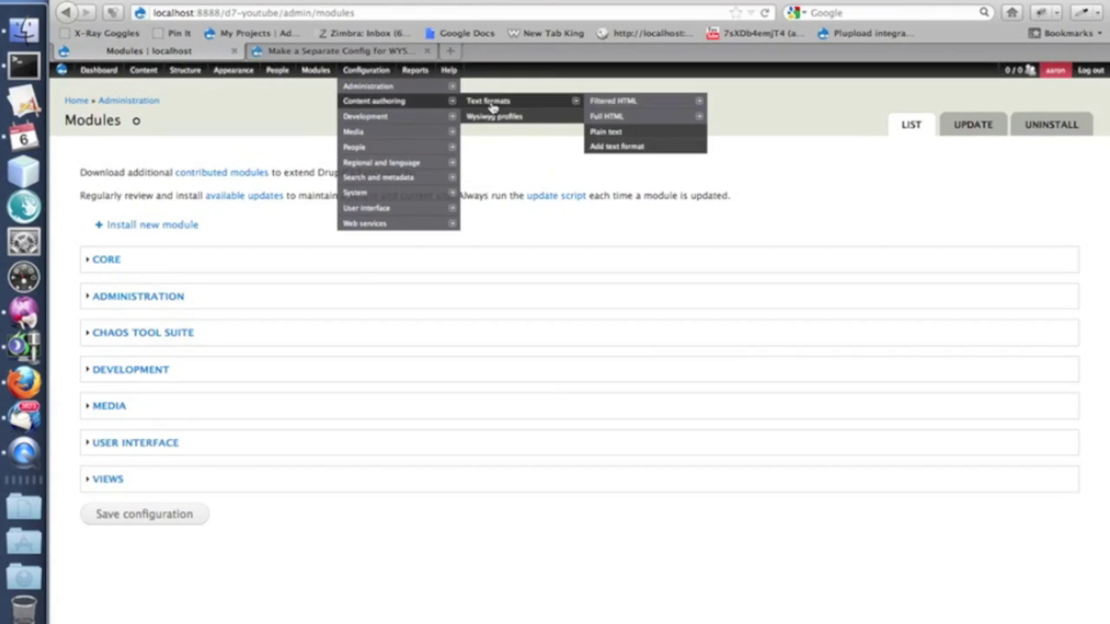
pyautogui.click(534, 126)
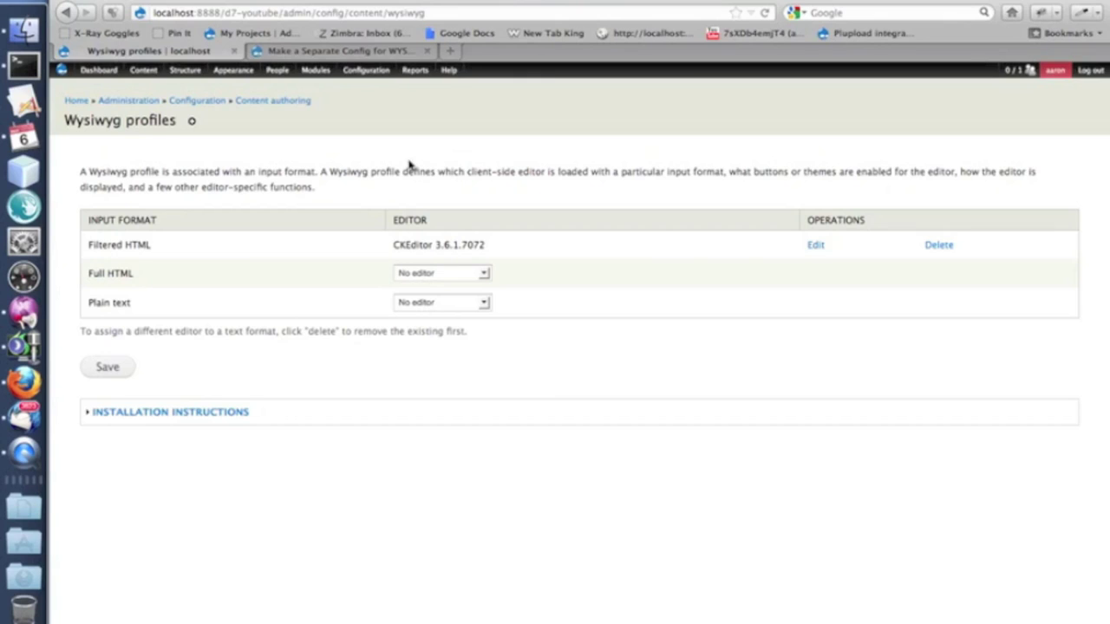
# - Edit the Filtered HTML CKEditor profile
pyautogui.click(815, 247)
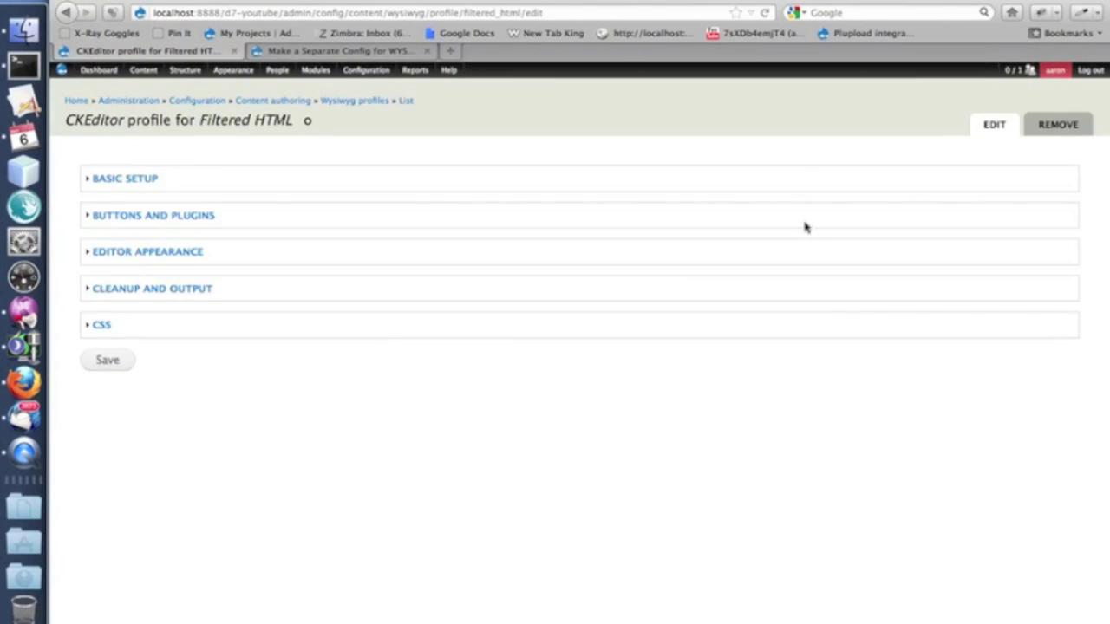
# - Confirm Media browser is ticked under Buttons and plugins, then open the Filtered HTML text format
pyautogui.click(133, 225)
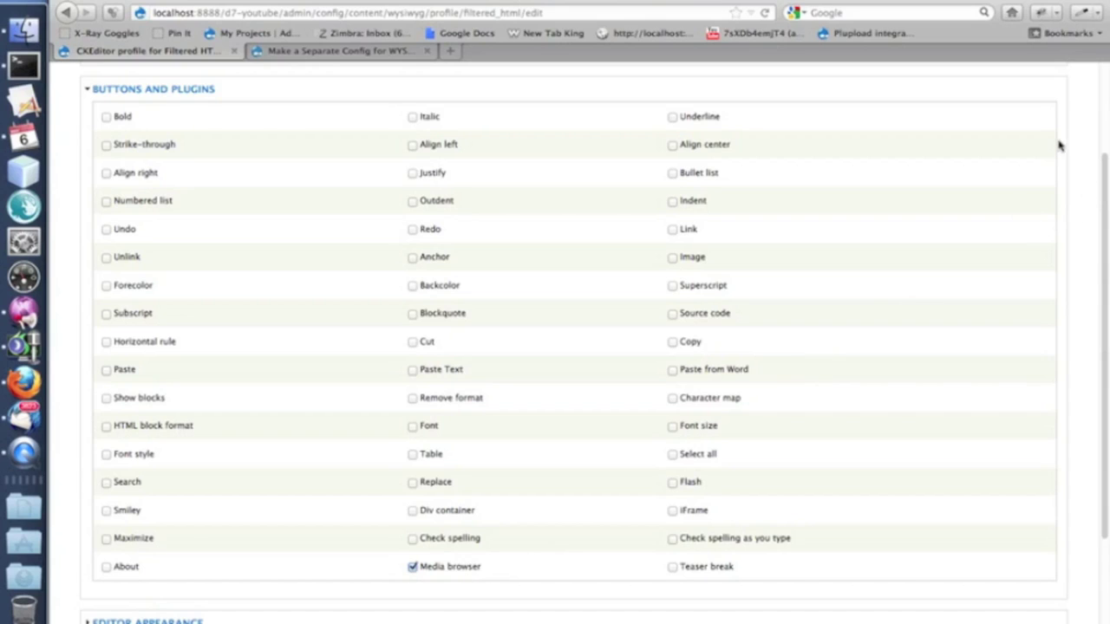
pyautogui.scroll(3, 1059, 146)
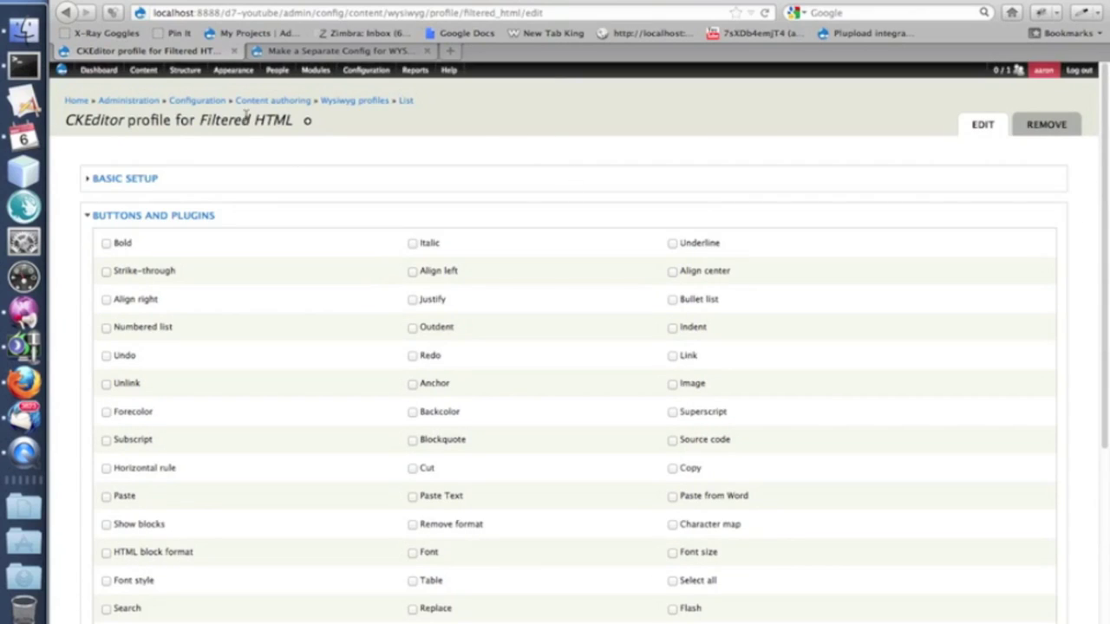
pyautogui.moveTo(347, 73)
pyautogui.moveTo(373, 104)
pyautogui.moveTo(489, 105)
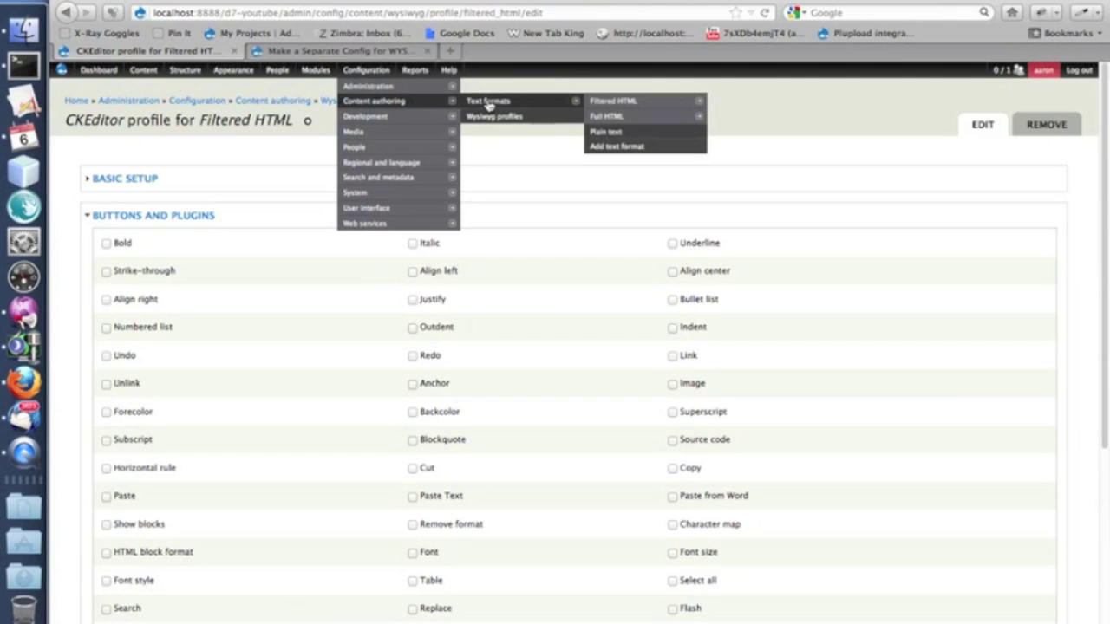
pyautogui.click(628, 103)
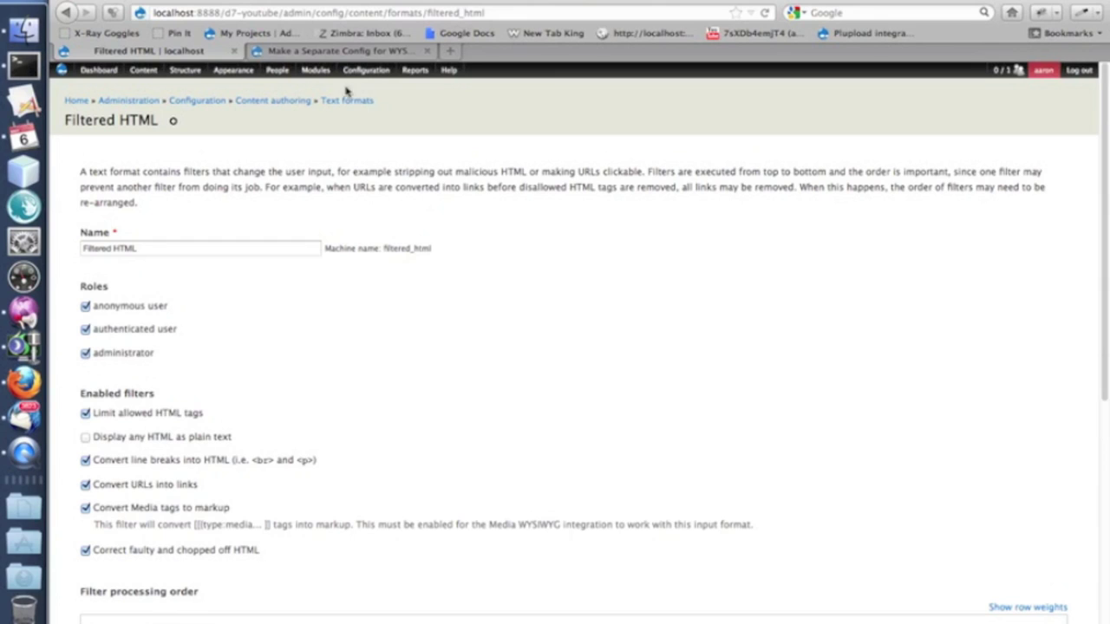
# - Review that the Filtered HTML format has Convert Media tags to markup enabled
pyautogui.moveTo(146, 76)
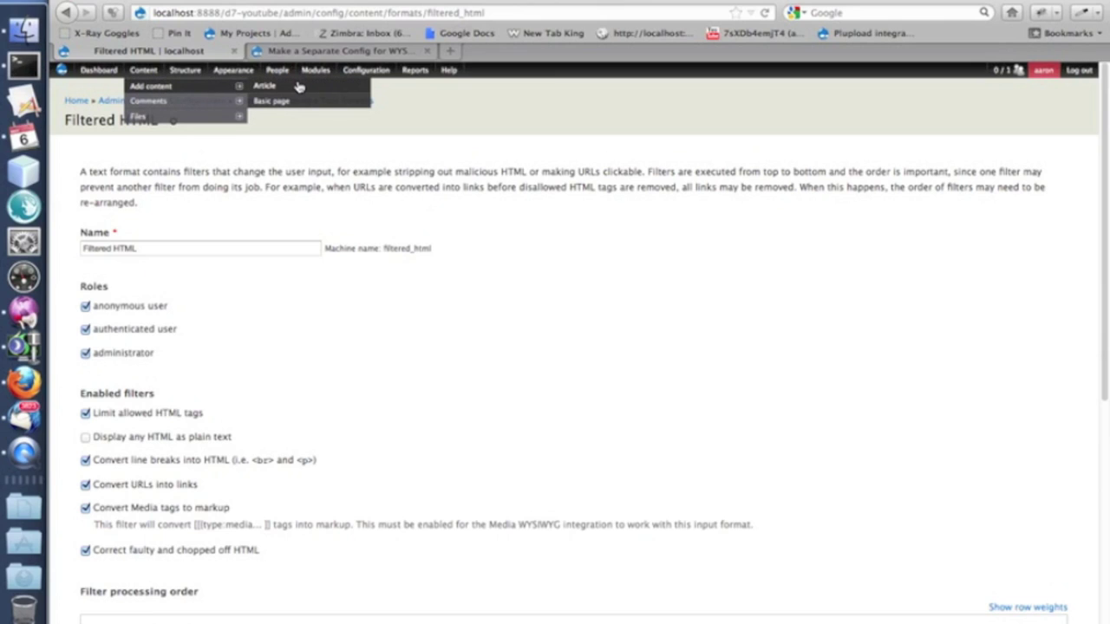
# - Start a new Article and open the Body media browser on the second page of YouTube videos
pyautogui.click(298, 86)
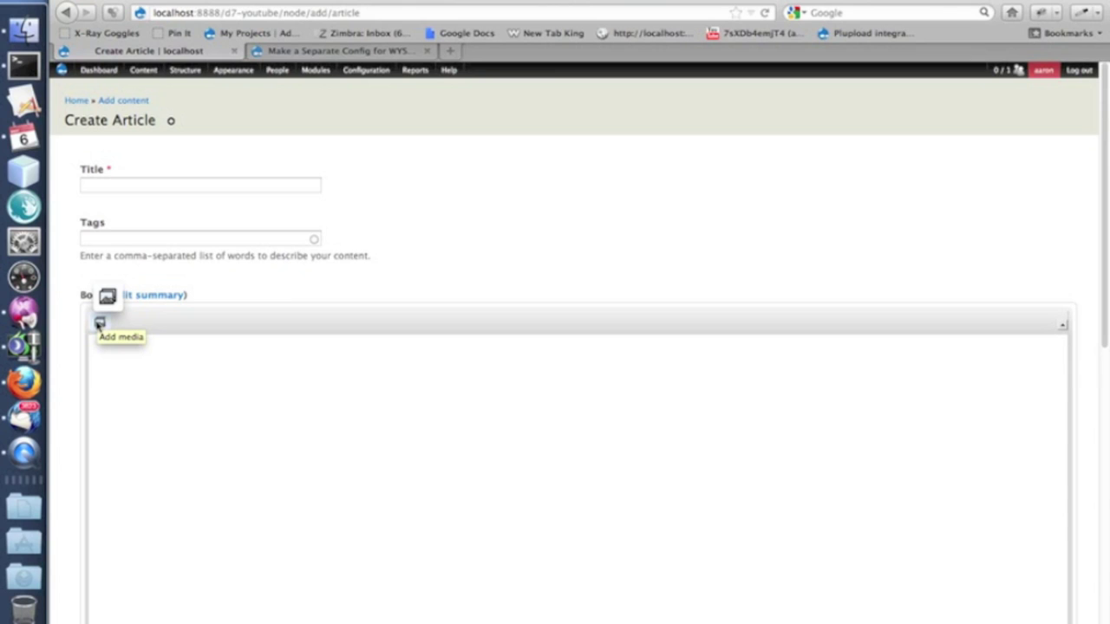
pyautogui.click(100, 323)
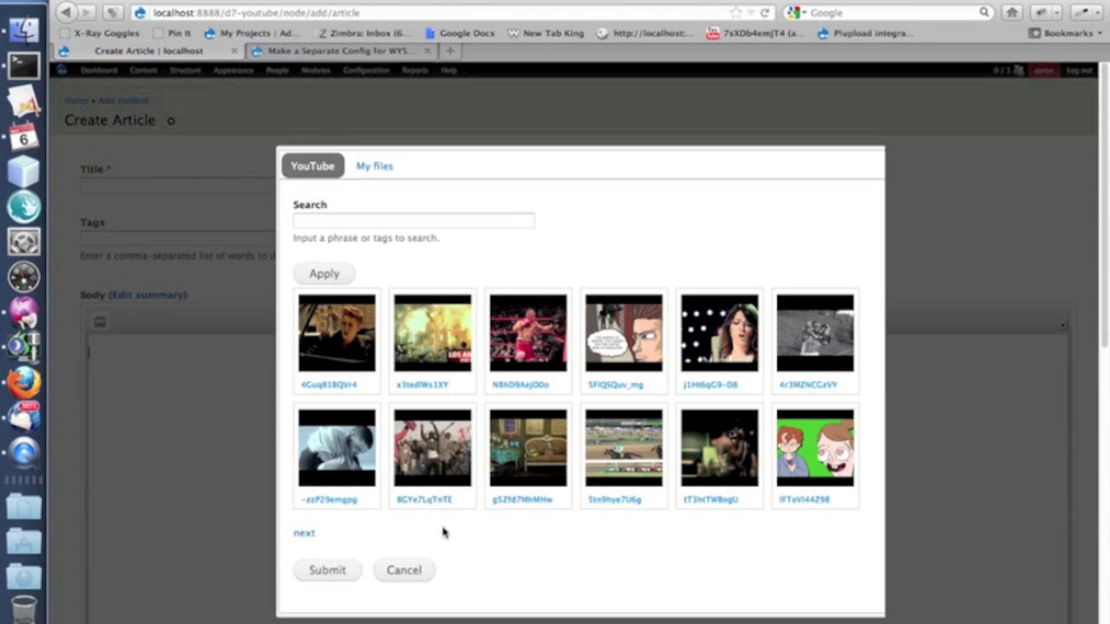
pyautogui.click(304, 533)
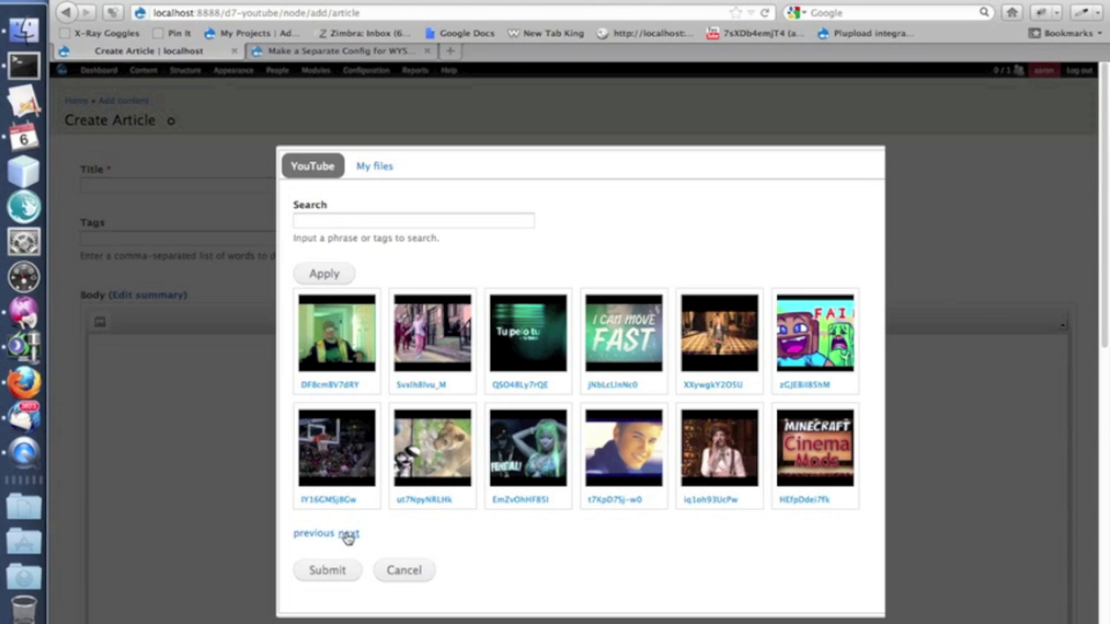
# - Search YouTube for 'Drupal' and embed the Kettering University tutoring video (aTOXbVnWErk) in the body
pyautogui.click(348, 534)
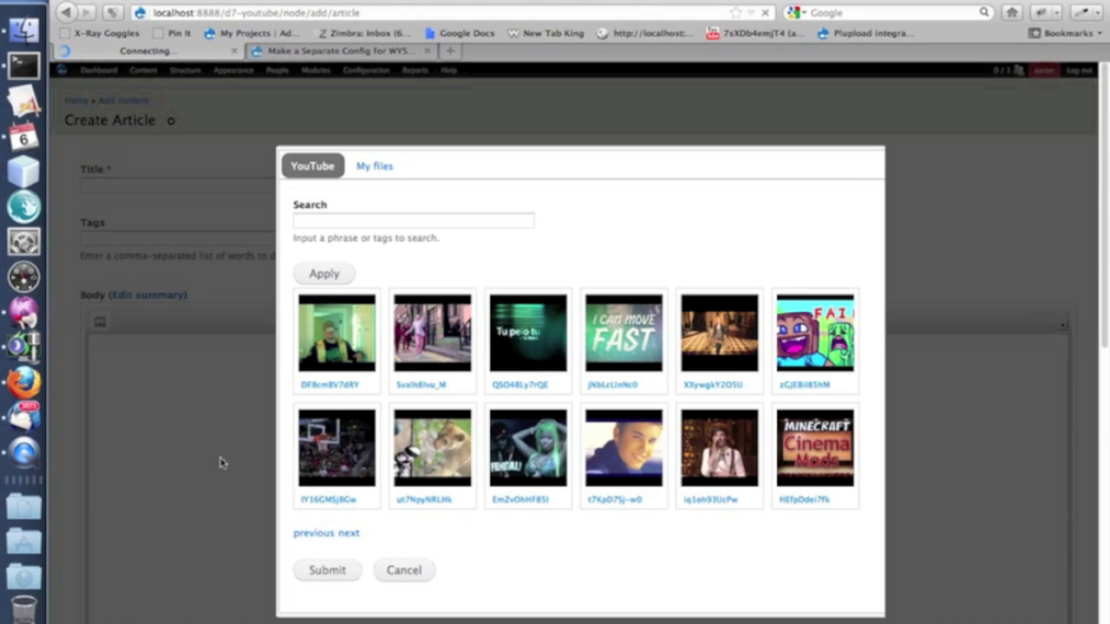
pyautogui.click(344, 223)
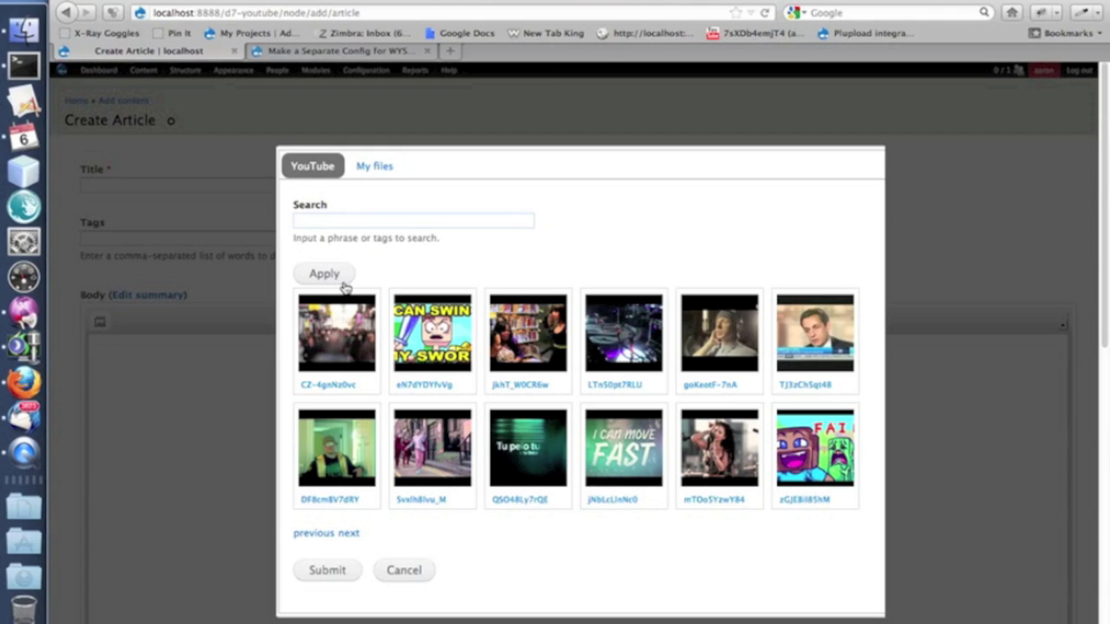
pyautogui.write('d7')
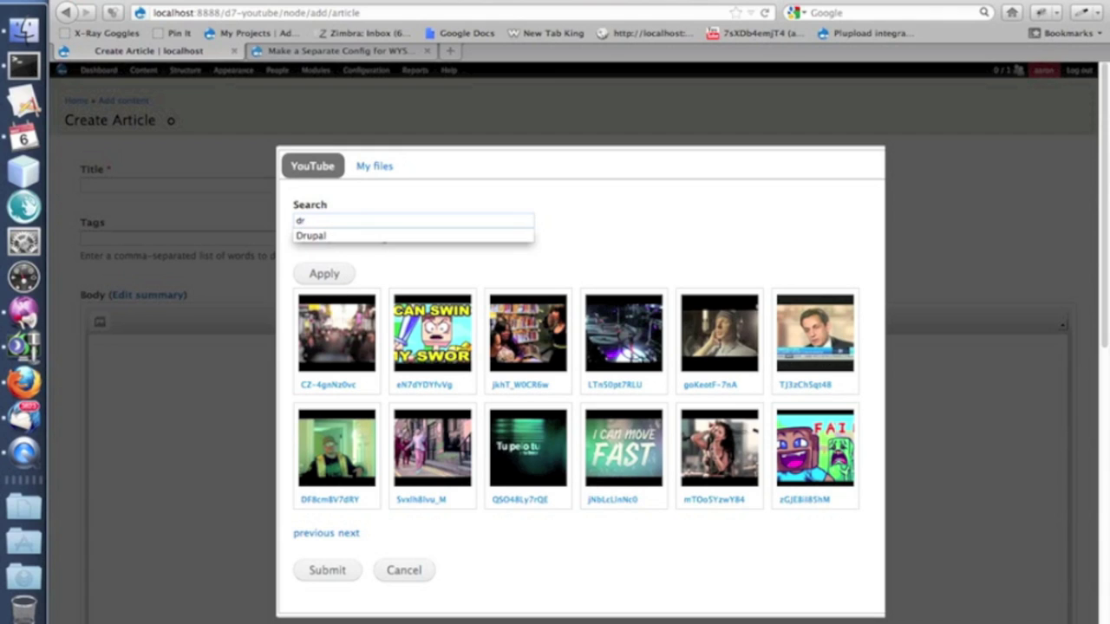
pyautogui.write('u')
pyautogui.press('Down')
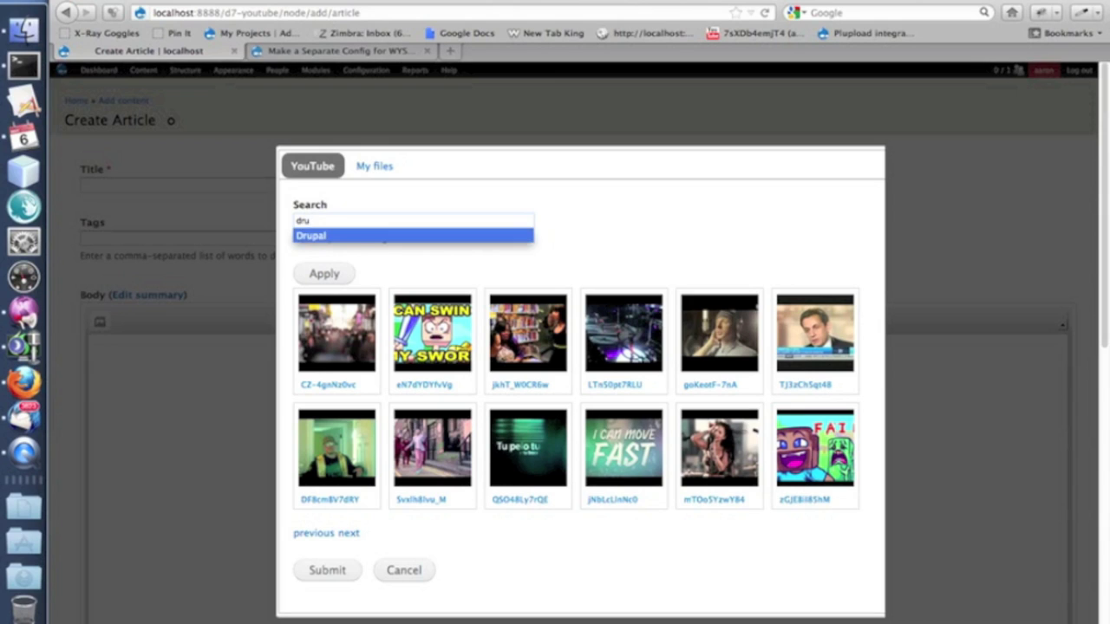
pyautogui.press('Return')
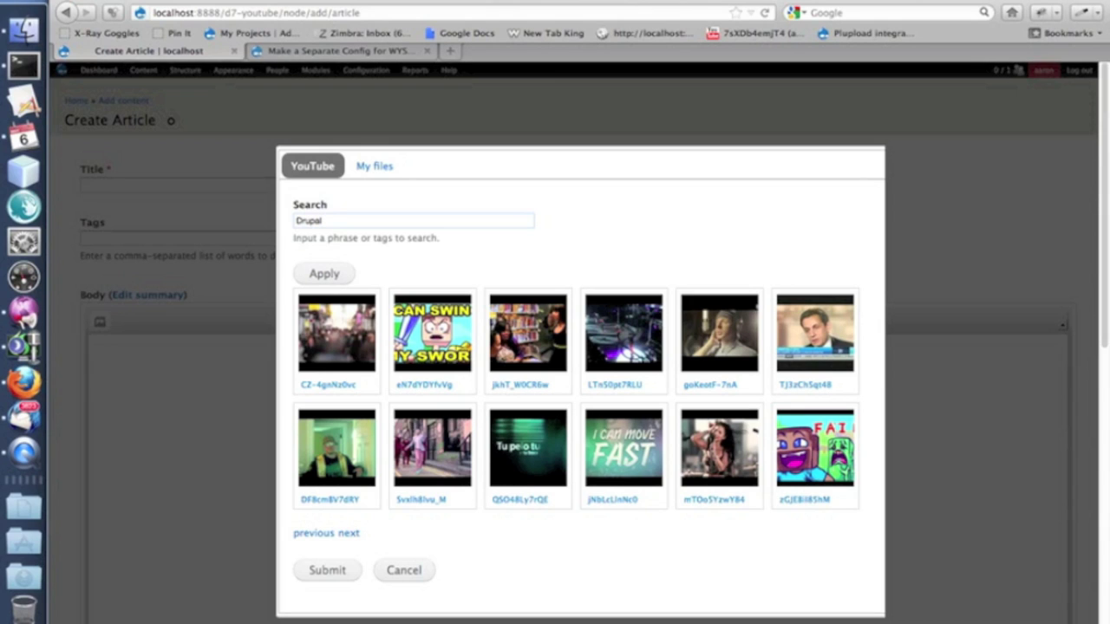
pyautogui.click(343, 276)
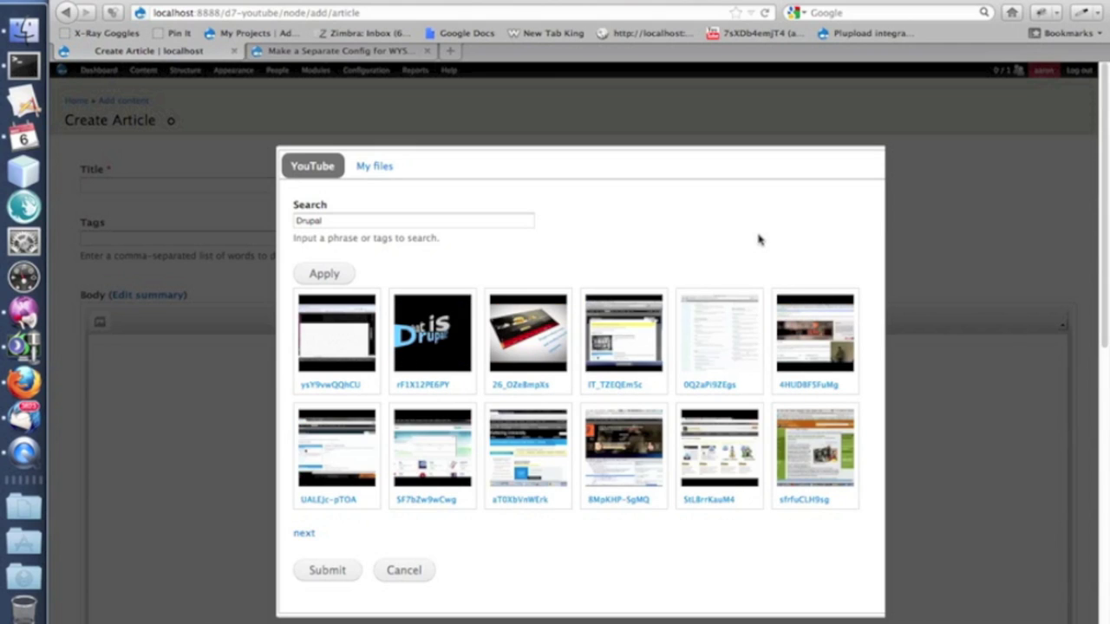
pyautogui.click(539, 454)
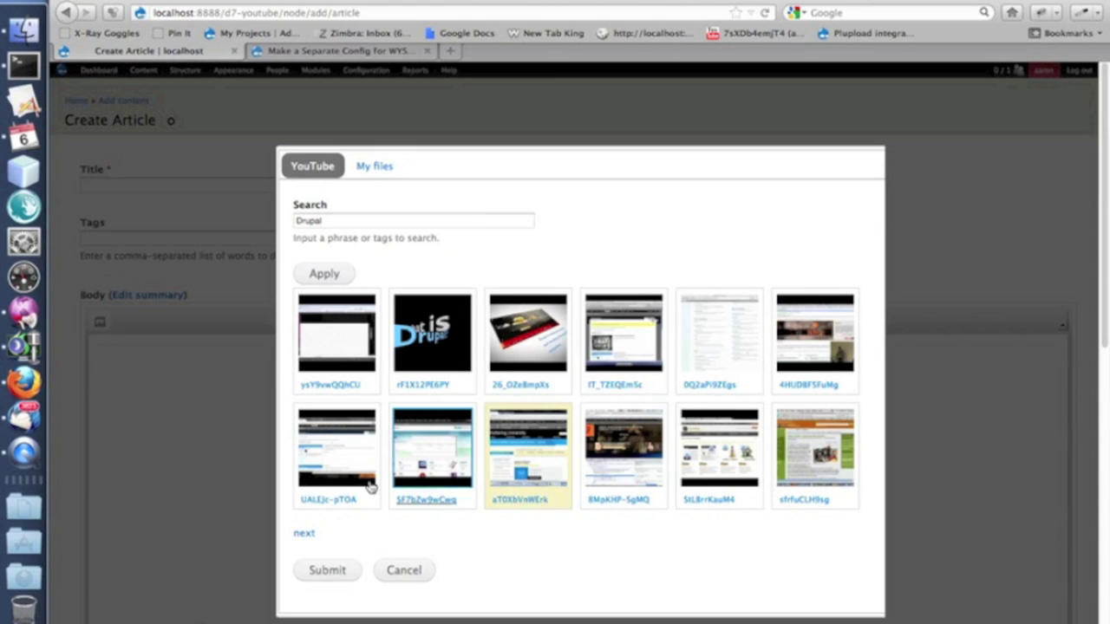
pyautogui.click(336, 586)
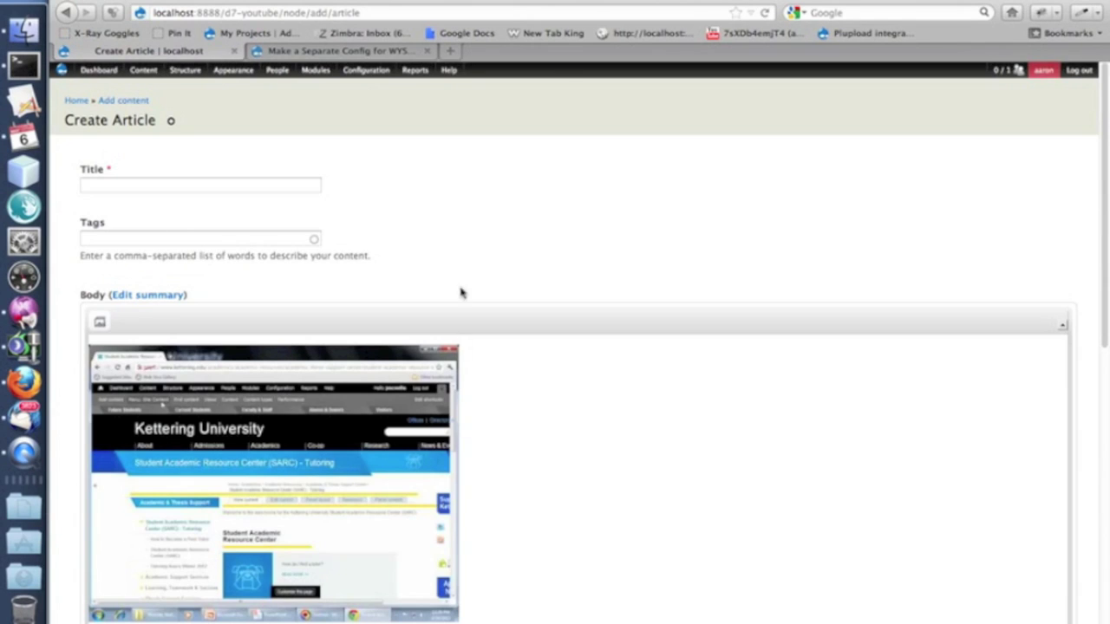
# - Enter 'test' as the article title and save the article
pyautogui.click(215, 182)
pyautogui.write('tes')
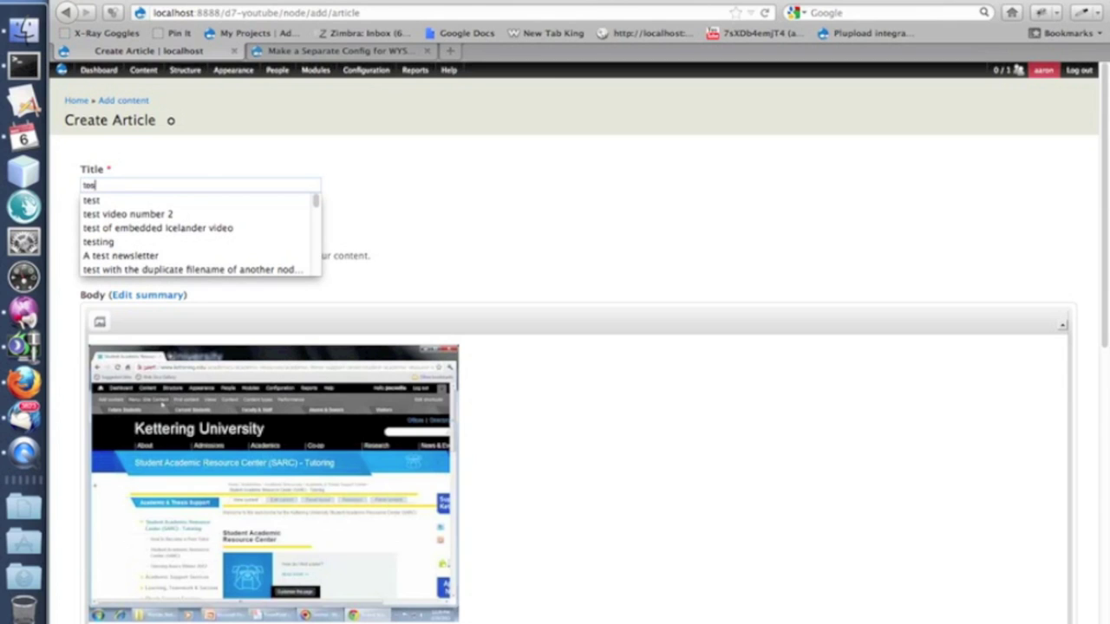
pyautogui.write('t')
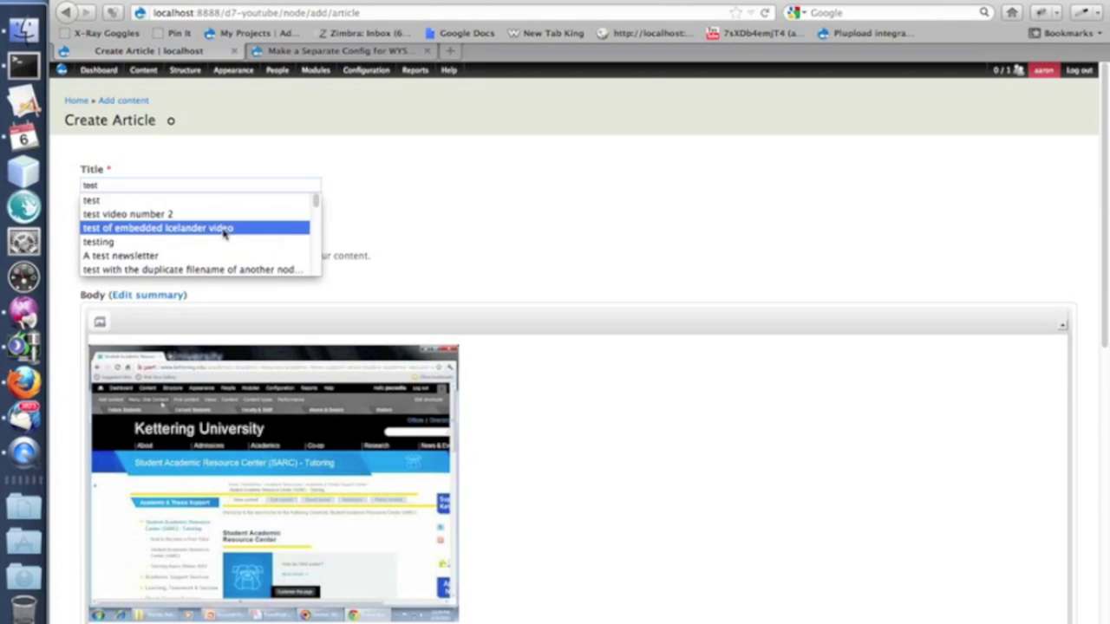
pyautogui.click(225, 201)
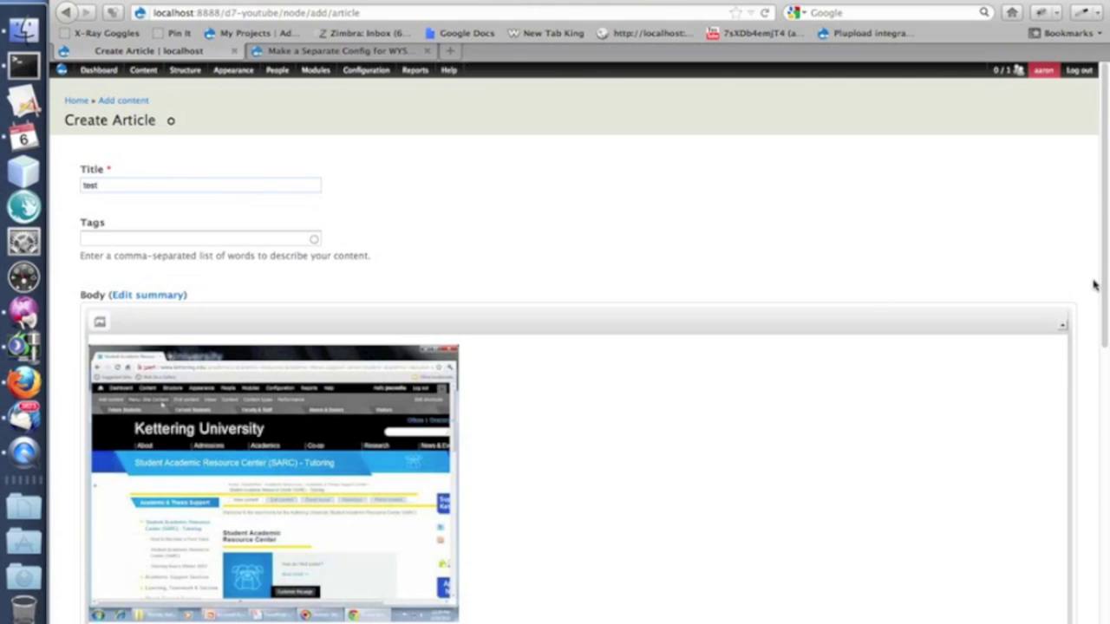
pyautogui.moveTo(1097, 285); pyautogui.dragTo(1079, 428)
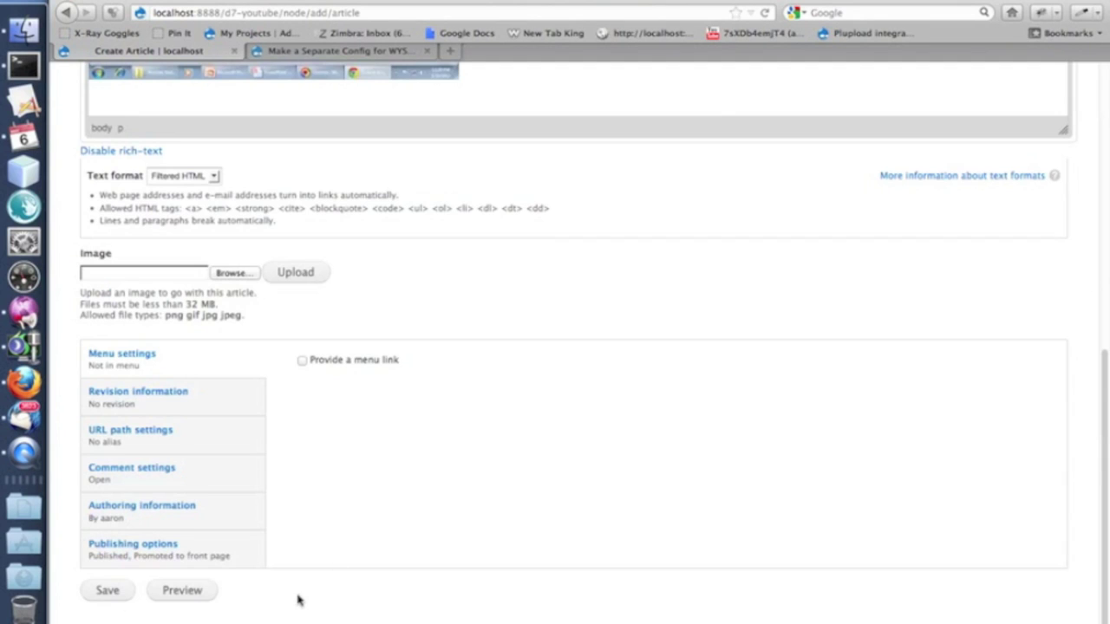
pyautogui.click(120, 593)
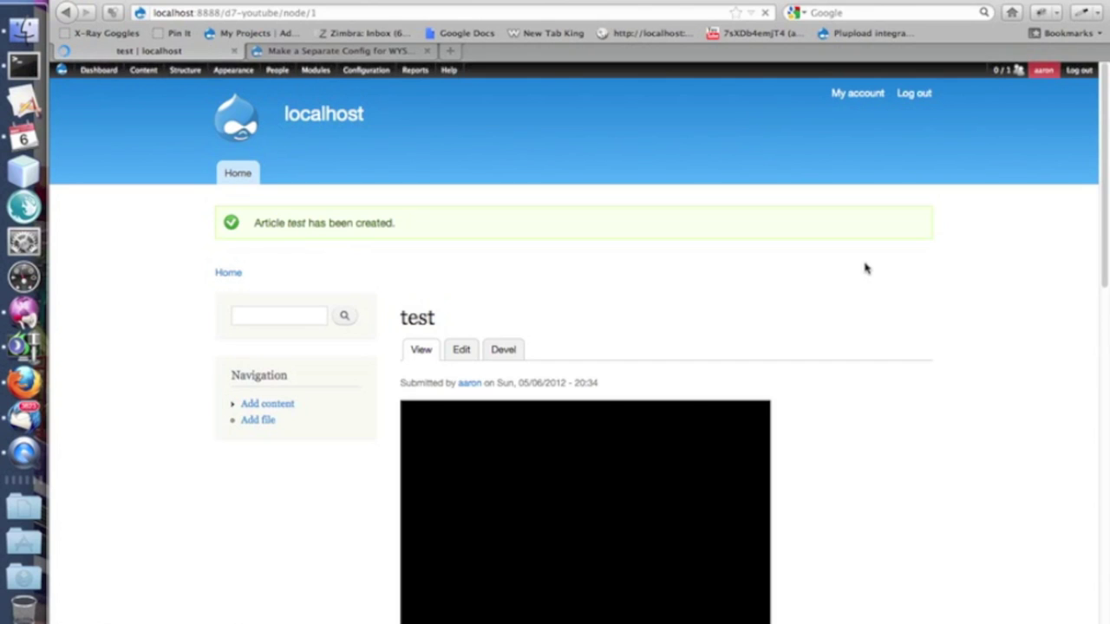
# - Check the saved 'test' article's embedded 'Drupal Content Management System' YouTube player
pyautogui.moveTo(1105, 148)
pyautogui.mouseDown()
pyautogui.moveTo(1105, 218)
pyautogui.moveTo(1106, 147)
pyautogui.mouseUp()
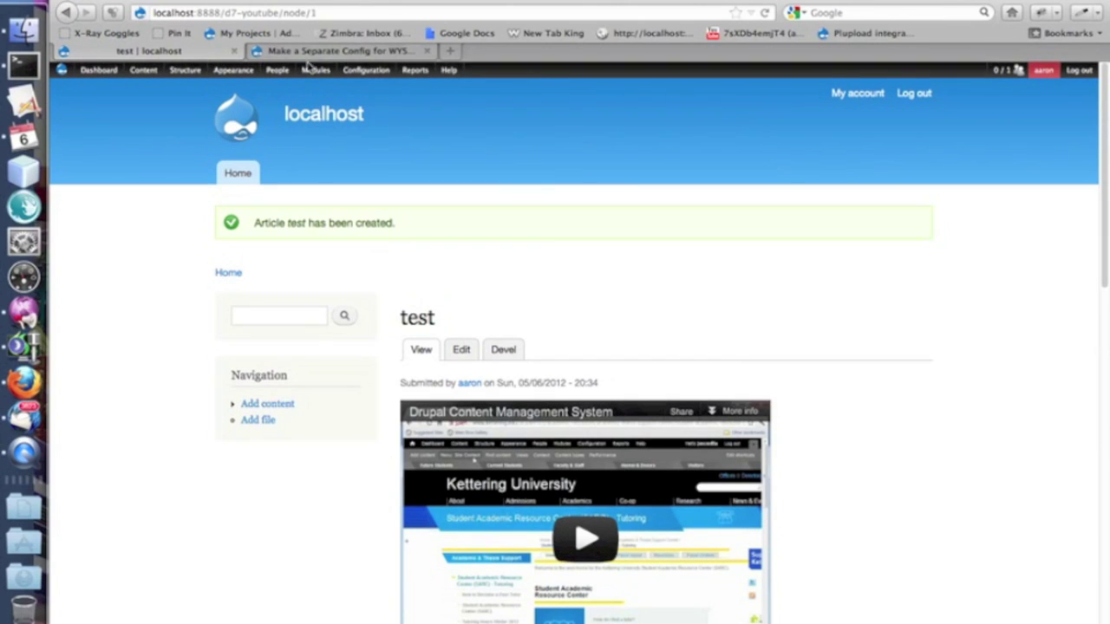
pyautogui.moveTo(345, 82)
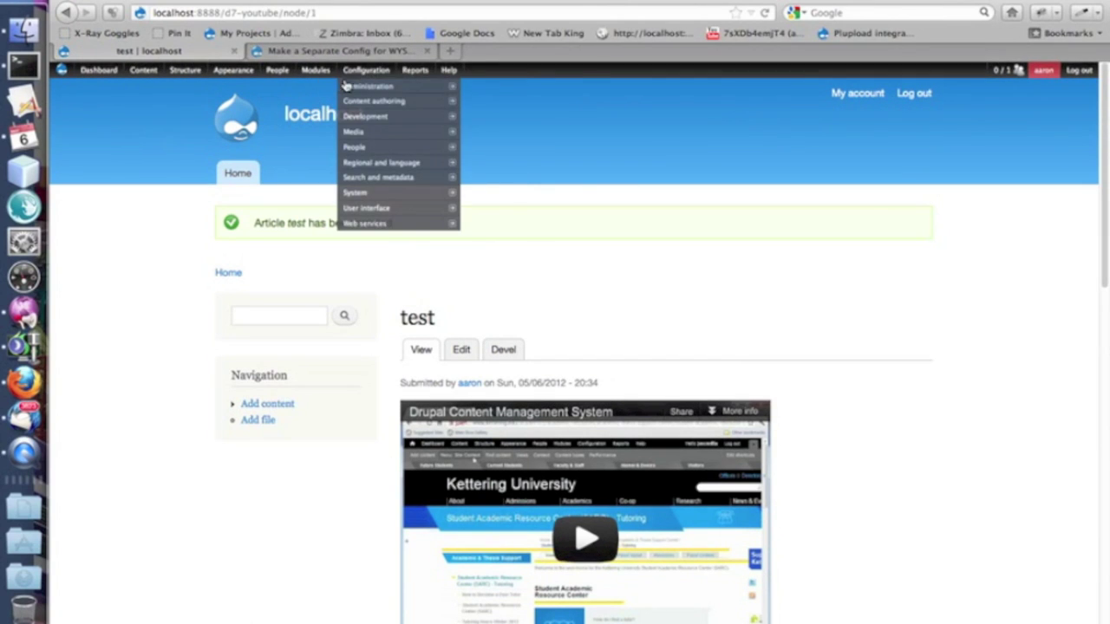
pyautogui.moveTo(445, 117)
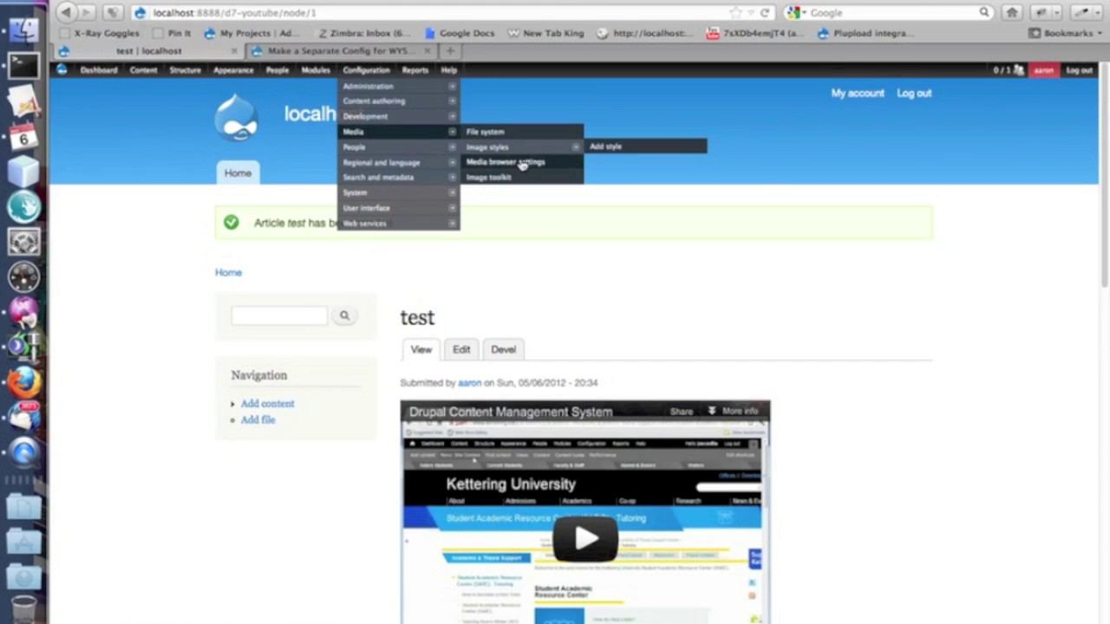
pyautogui.click(520, 164)
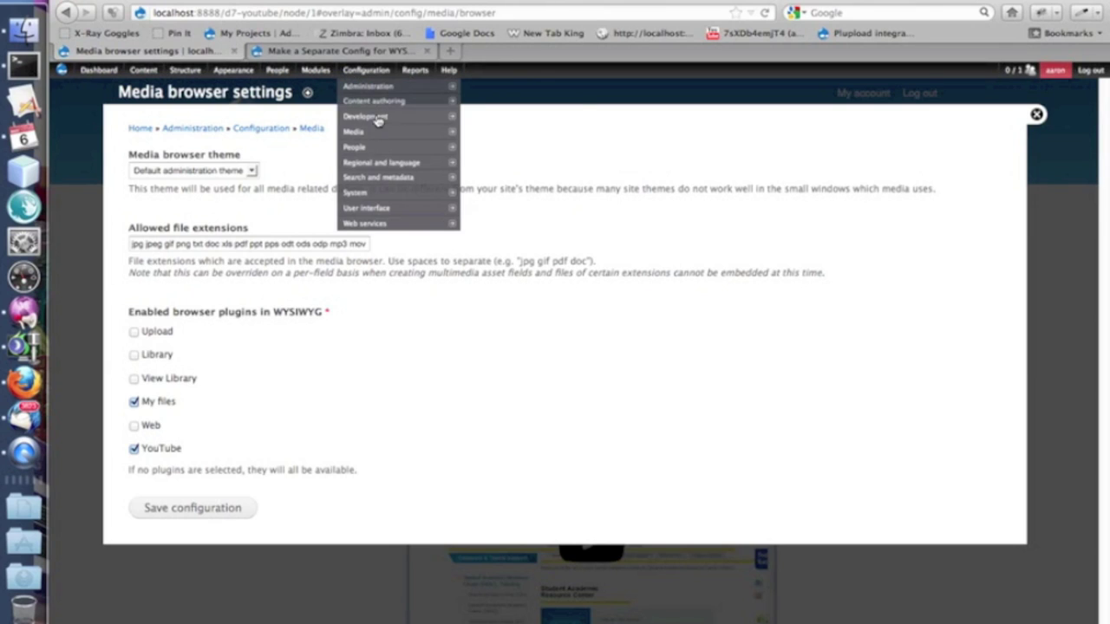
pyautogui.click(370, 52)
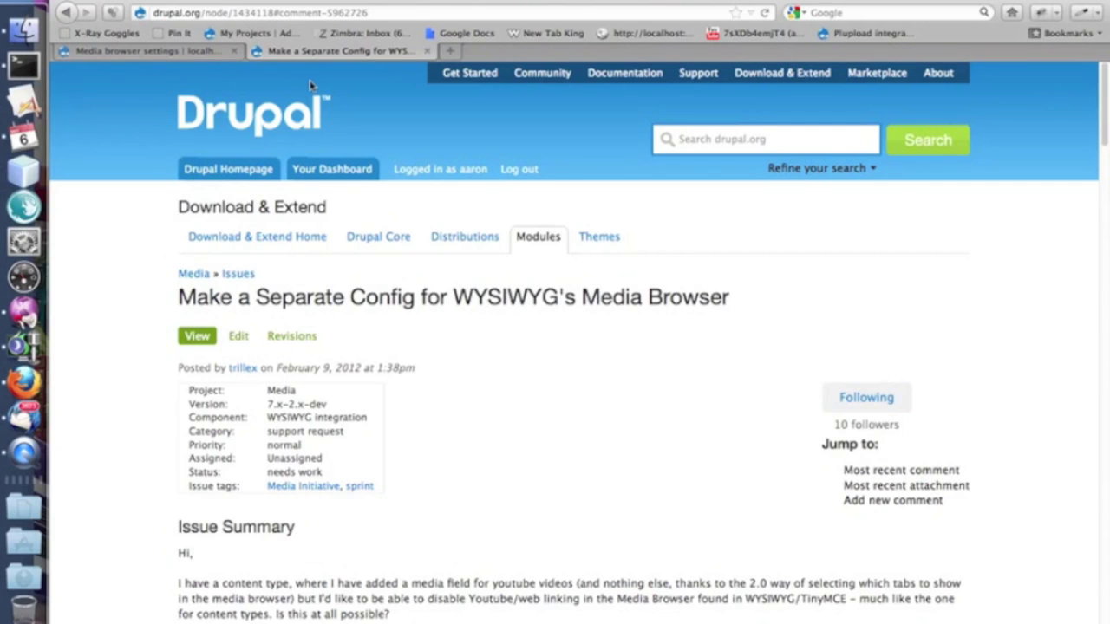
pyautogui.click(163, 50)
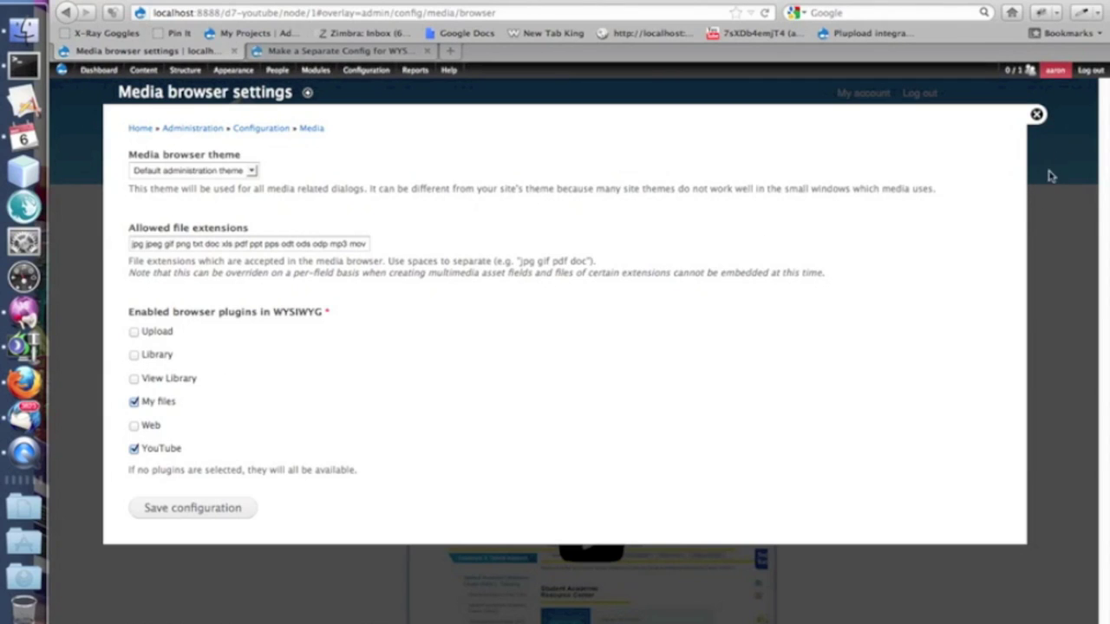
pyautogui.click(1036, 114)
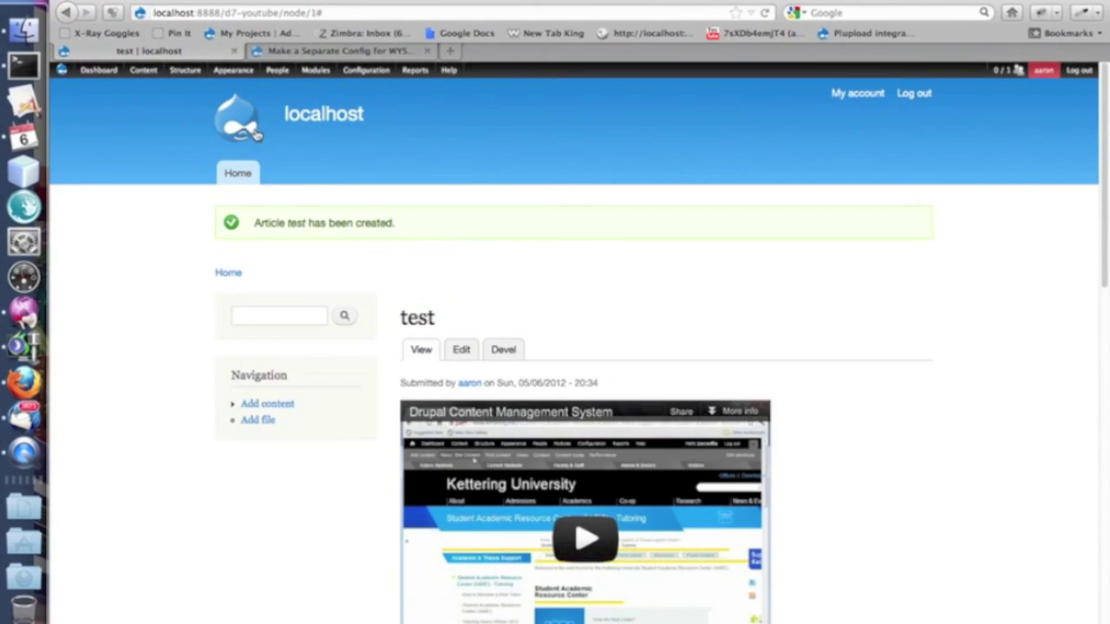
# - Go to the Article content type's Manage fields page
pyautogui.moveTo(207, 68)
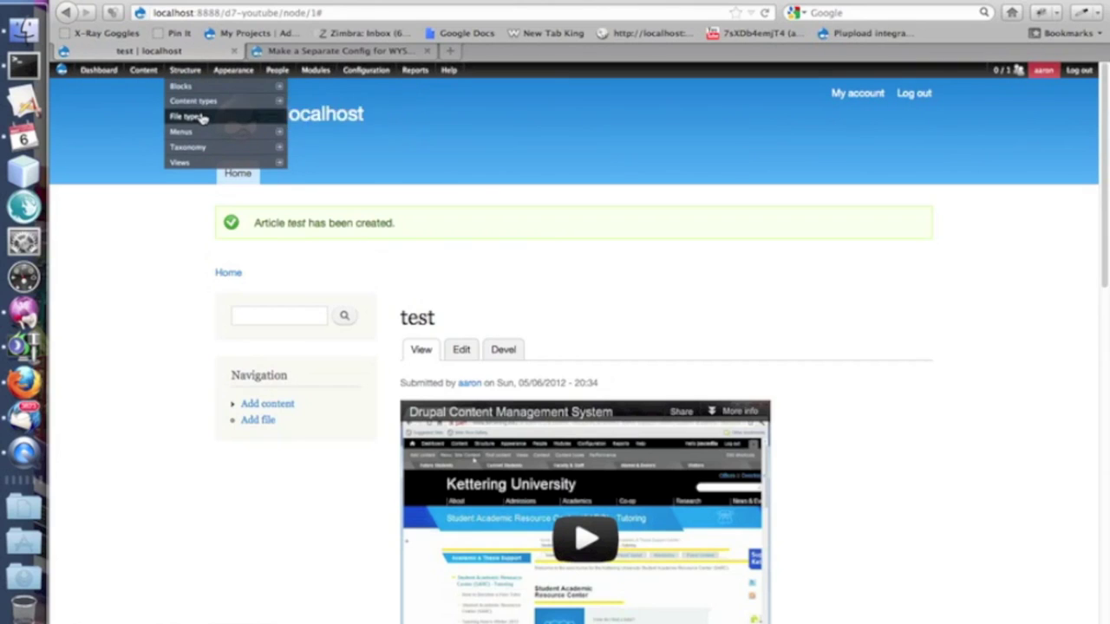
pyautogui.moveTo(200, 101)
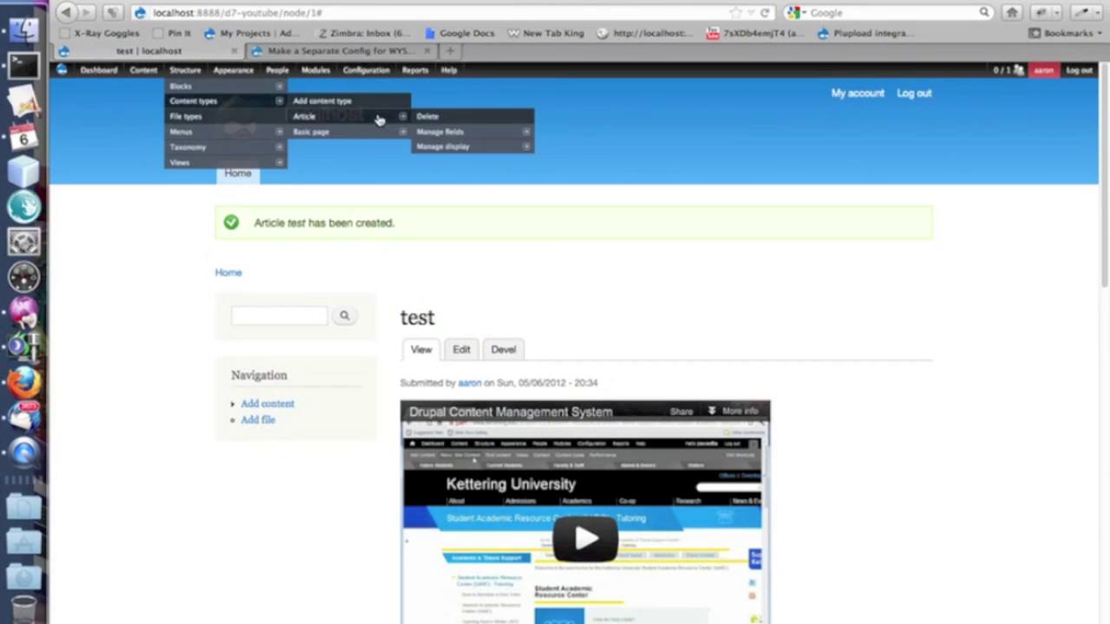
pyautogui.moveTo(379, 137)
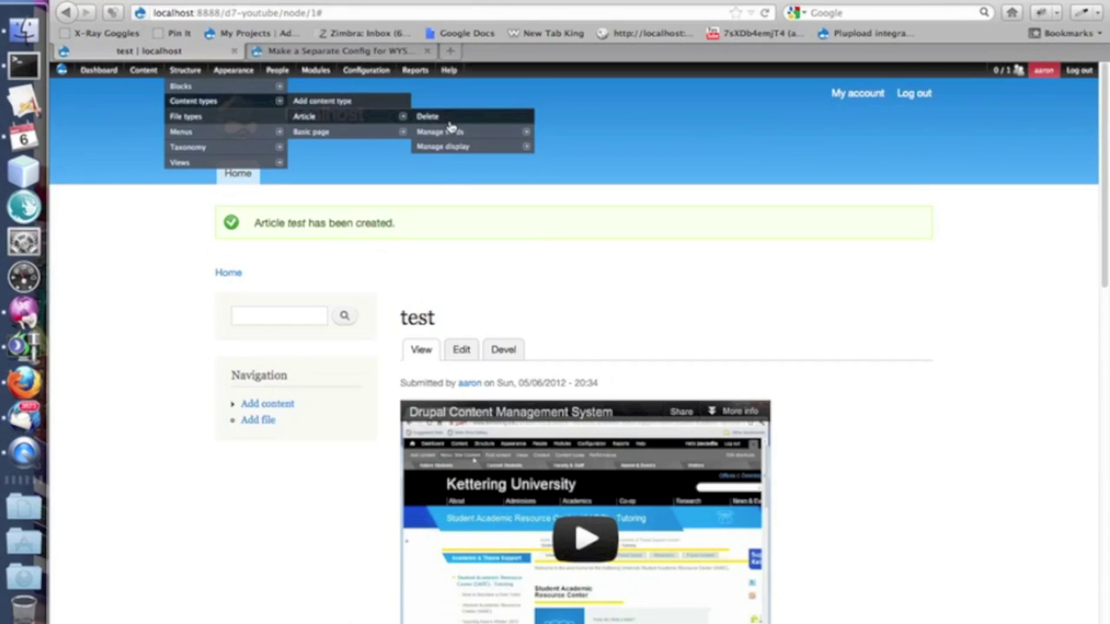
pyautogui.moveTo(451, 130)
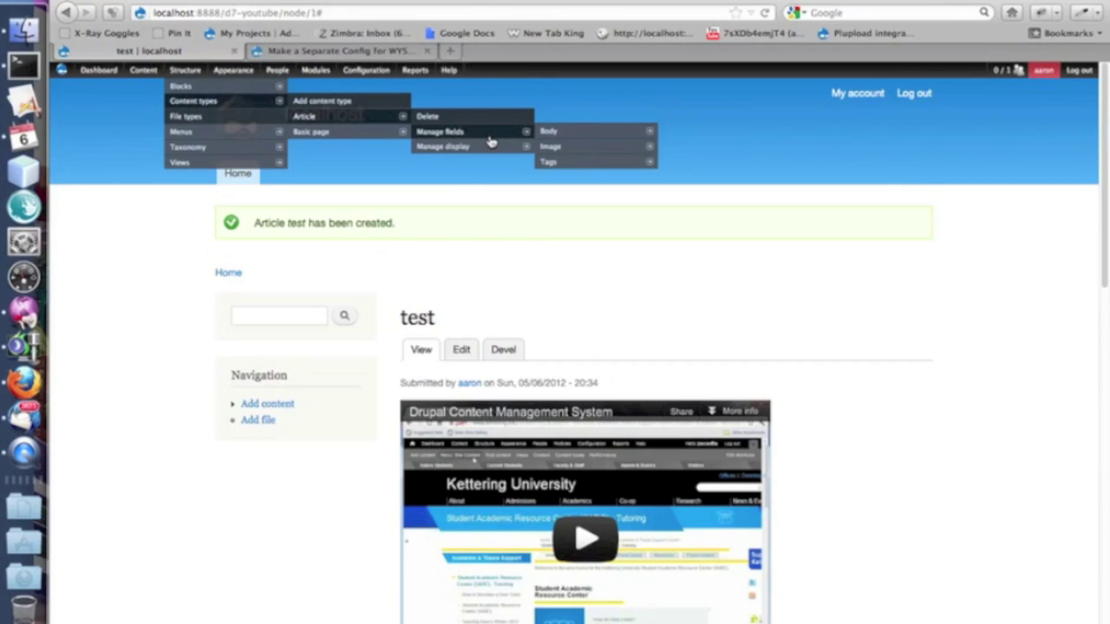
pyautogui.click(488, 140)
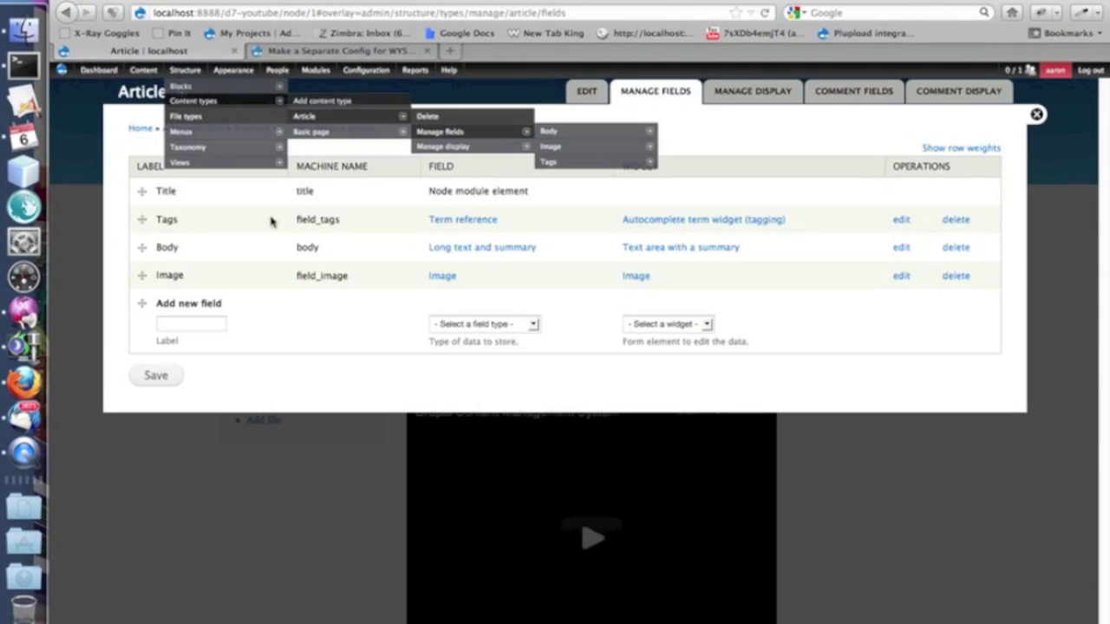
# - Add a File field labelled Media with the Media file selector widget, below Title, and save
pyautogui.click(212, 324)
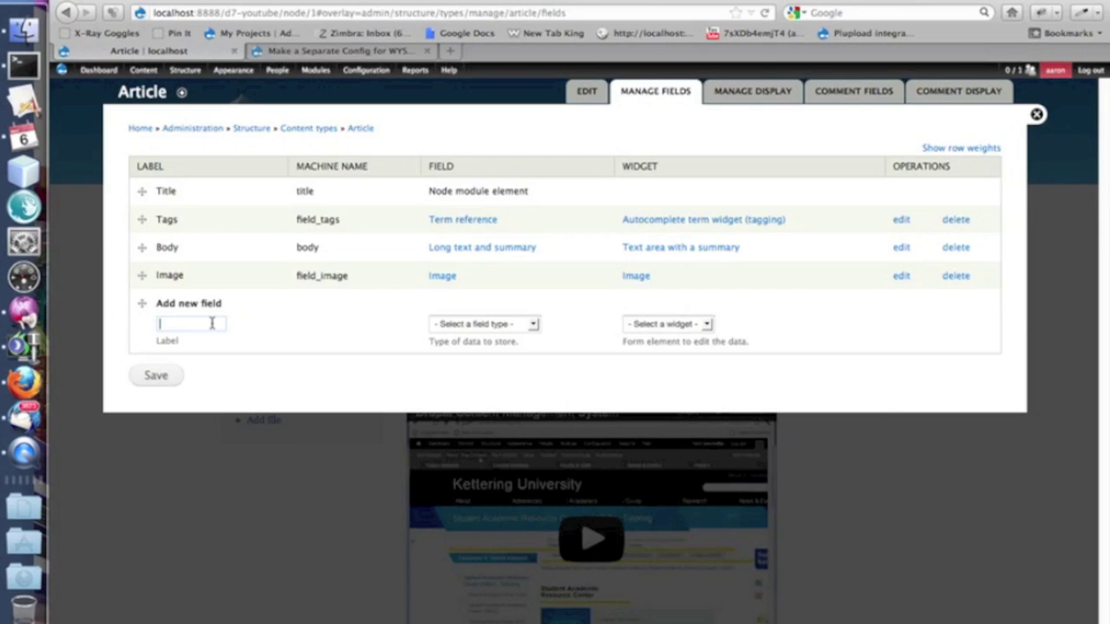
pyautogui.write('med')
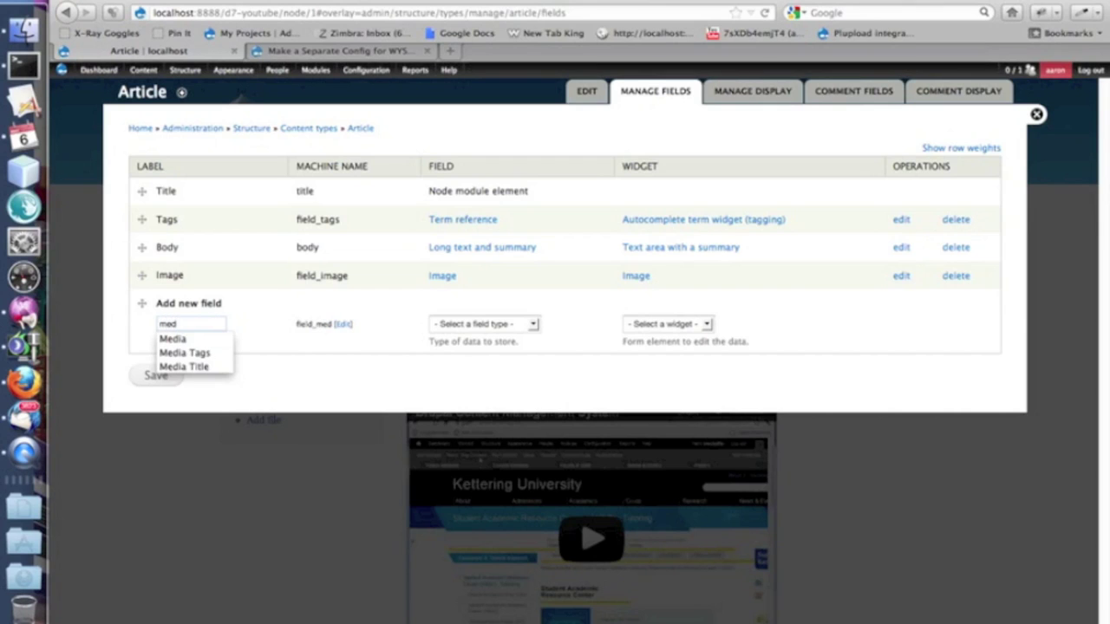
pyautogui.press('Down')
pyautogui.press('Return')
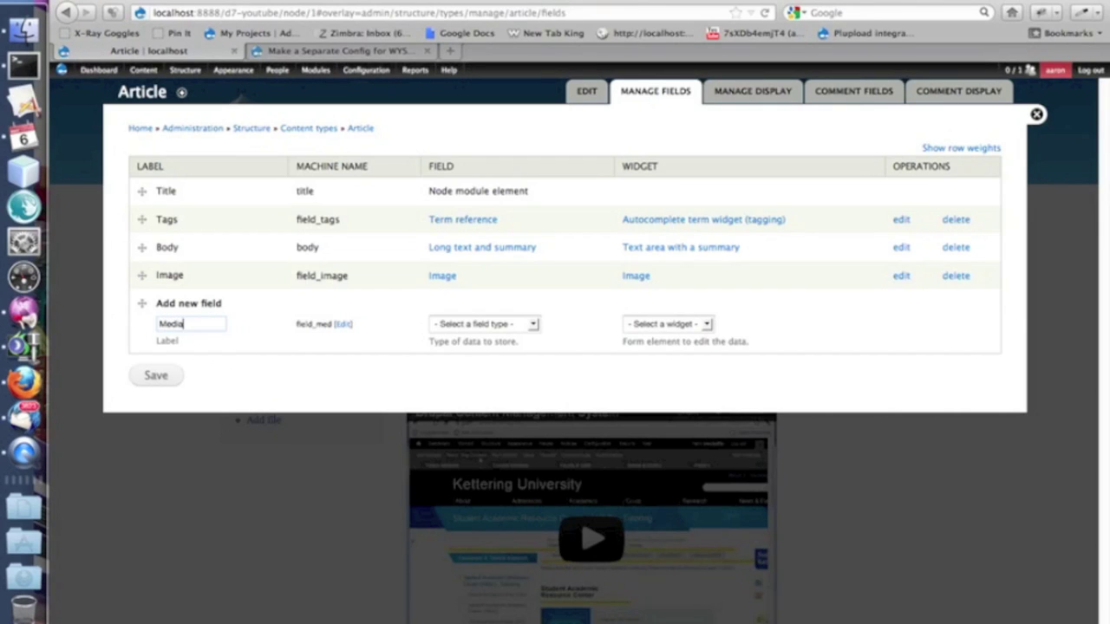
pyautogui.click(502, 328)
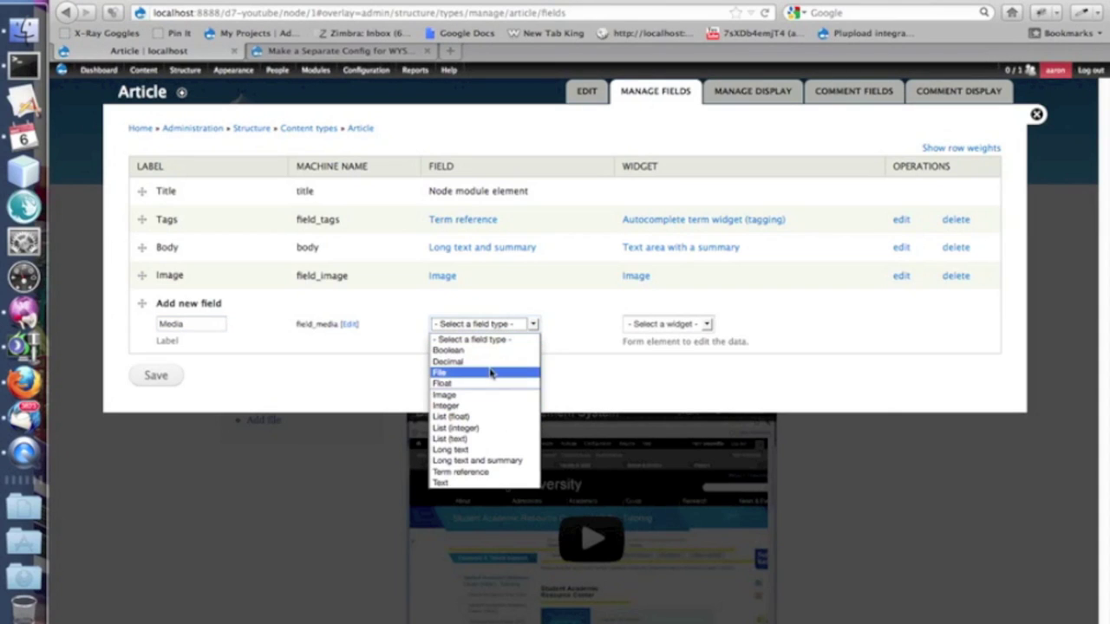
pyautogui.click(491, 373)
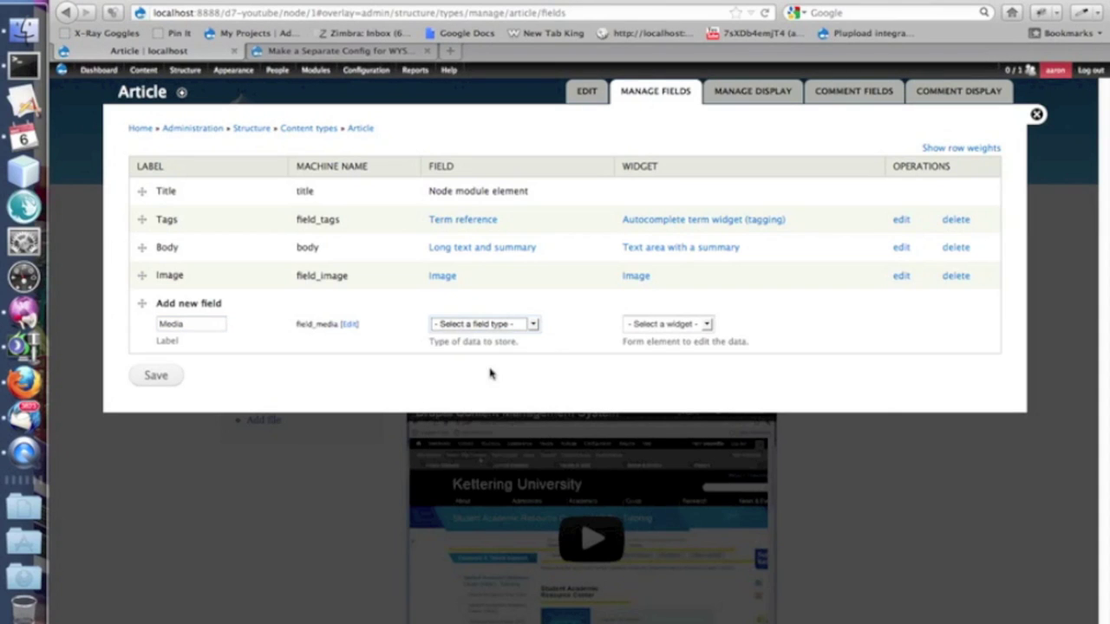
pyautogui.click(691, 326)
pyautogui.click(692, 352)
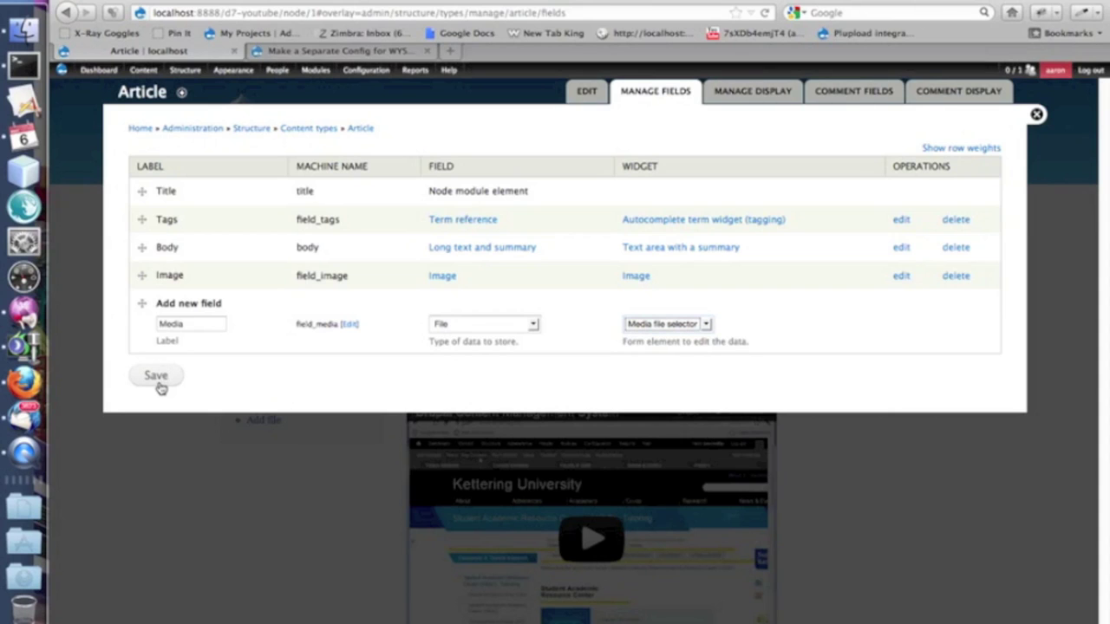
pyautogui.moveTo(139, 302); pyautogui.dragTo(161, 234)
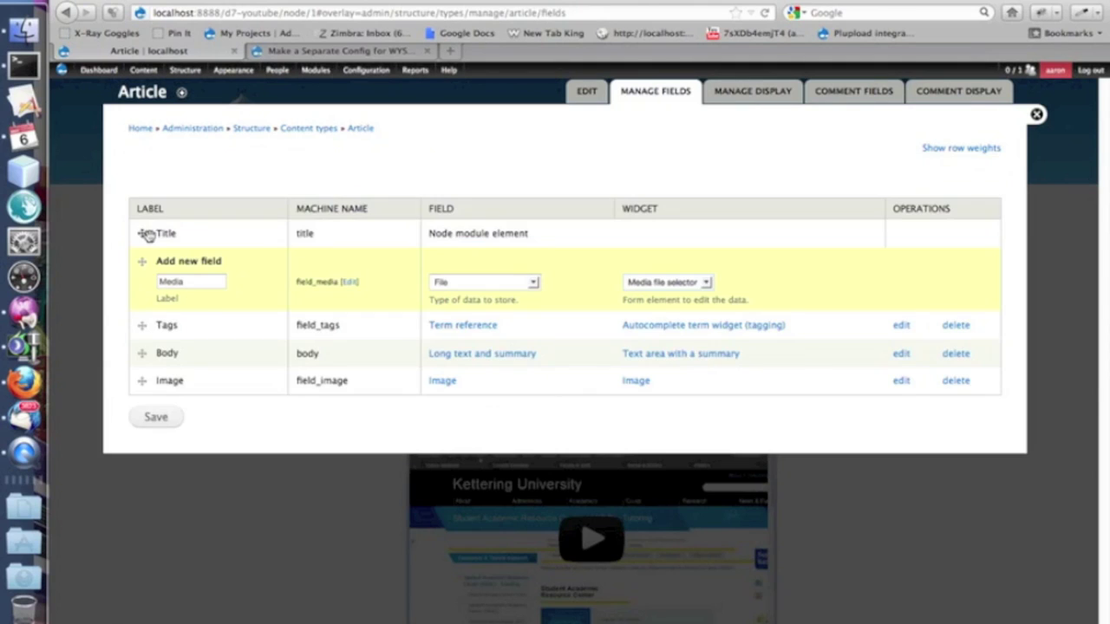
pyautogui.click(165, 423)
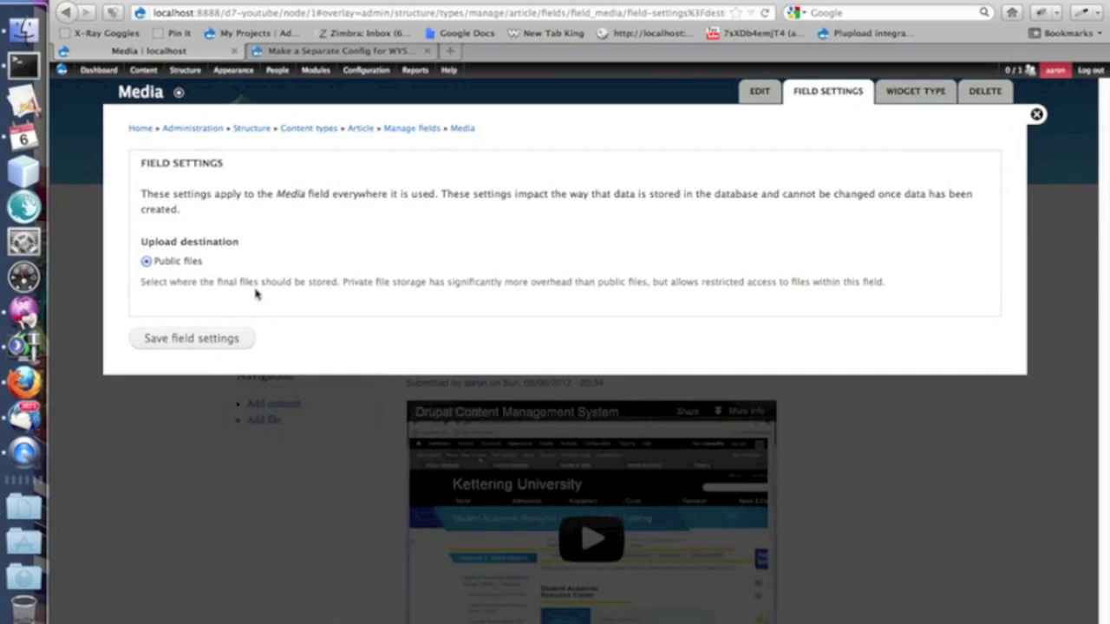
# - Save the Media field's storage settings using public files
pyautogui.click(208, 345)
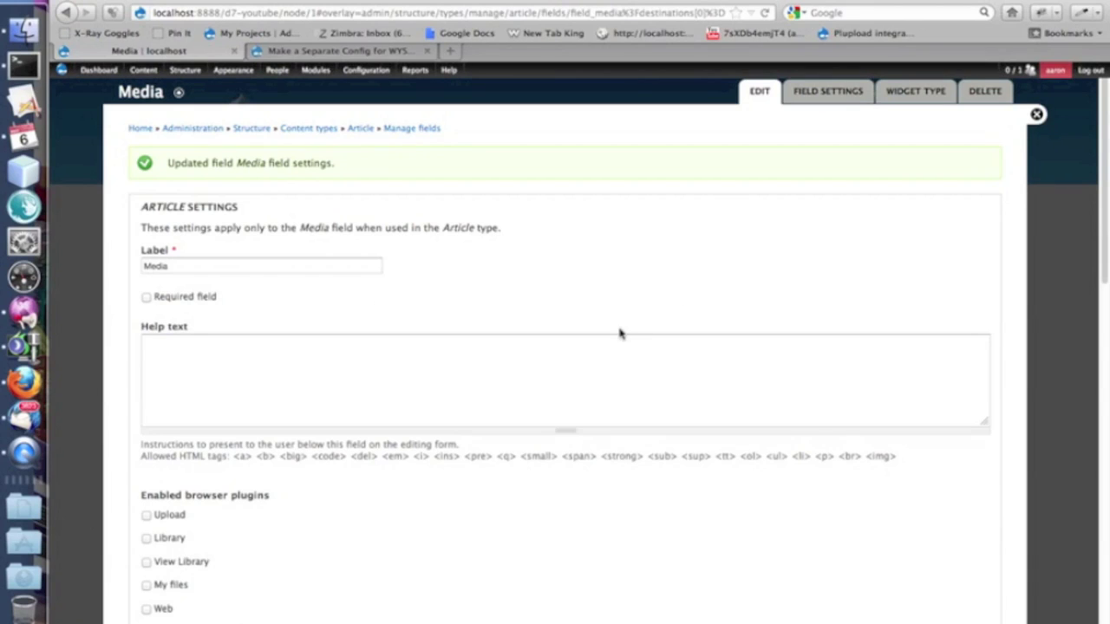
pyautogui.scroll(-5, 564, 347)
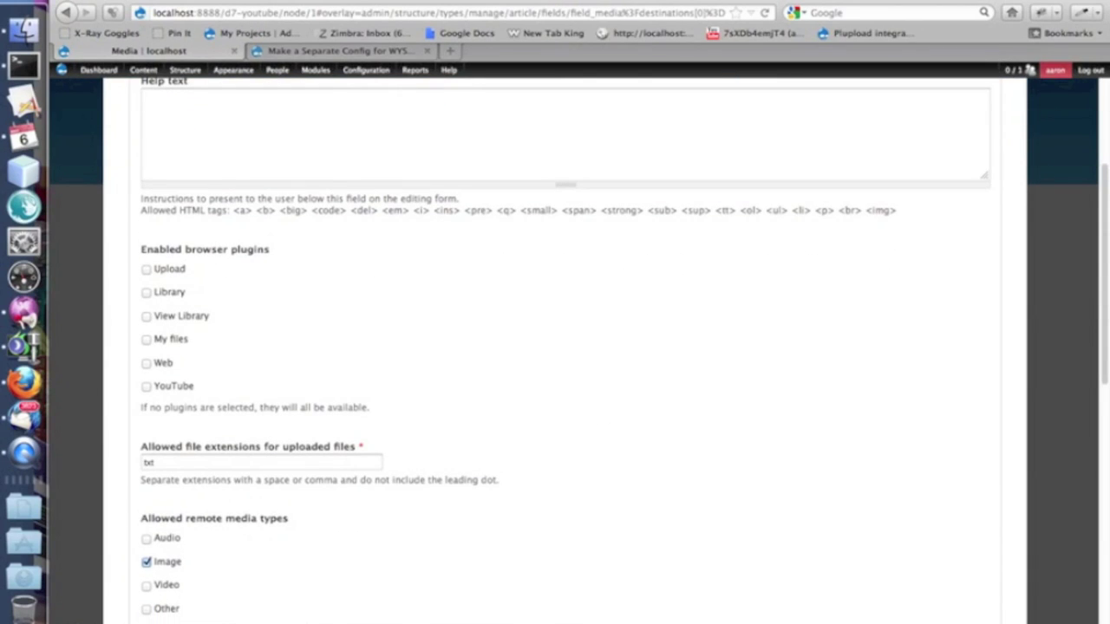
pyautogui.scroll(-8, 1107, 455)
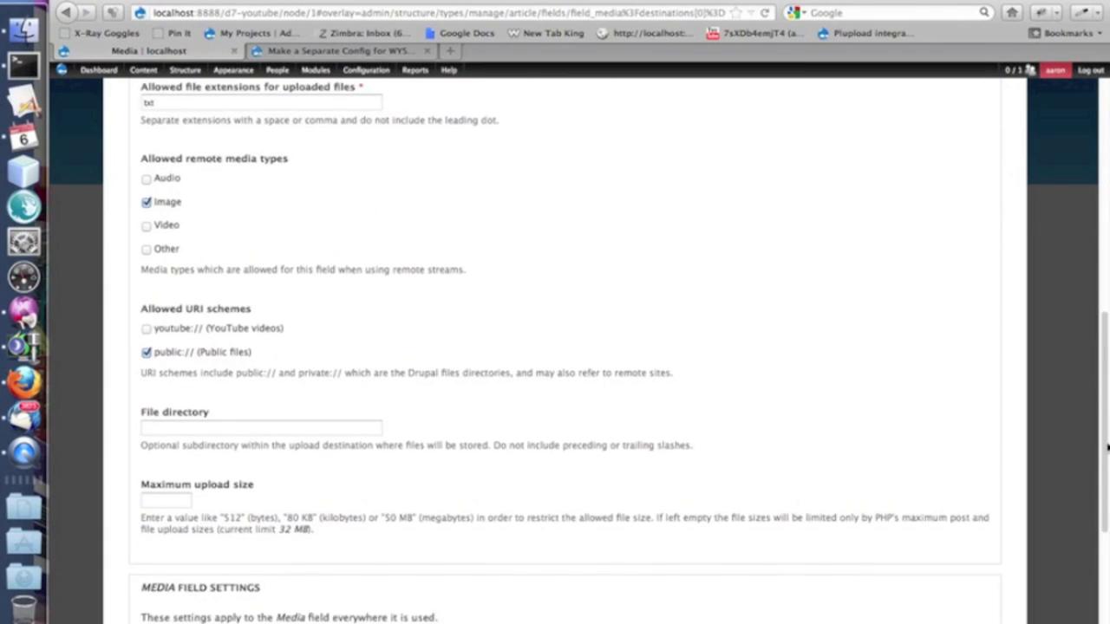
pyautogui.scroll(-5, 1097, 447)
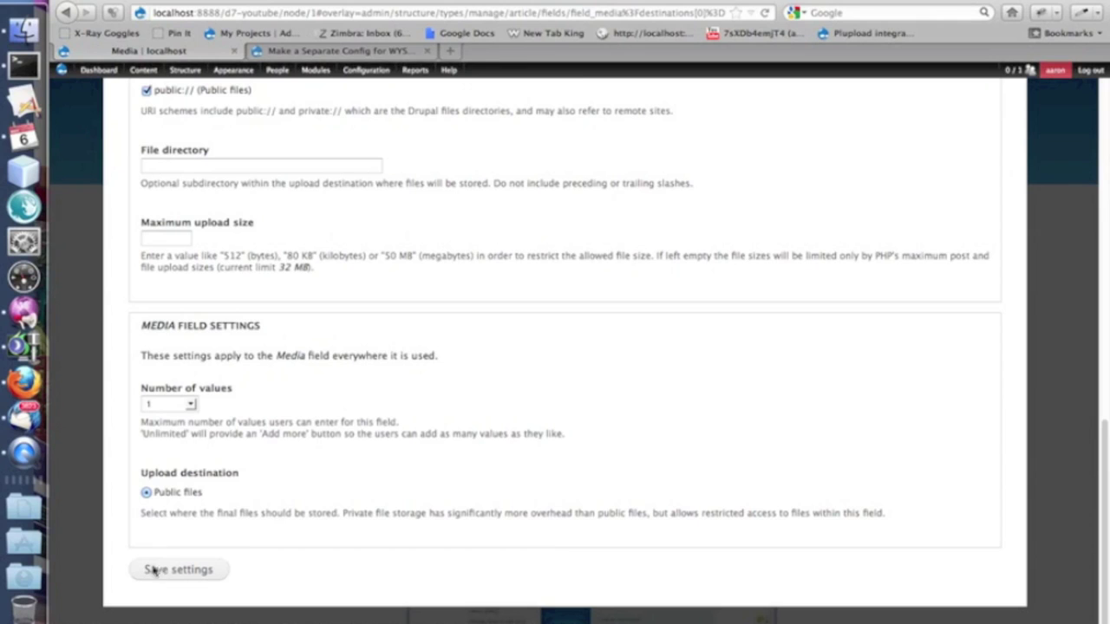
pyautogui.scroll(5, 349, 360)
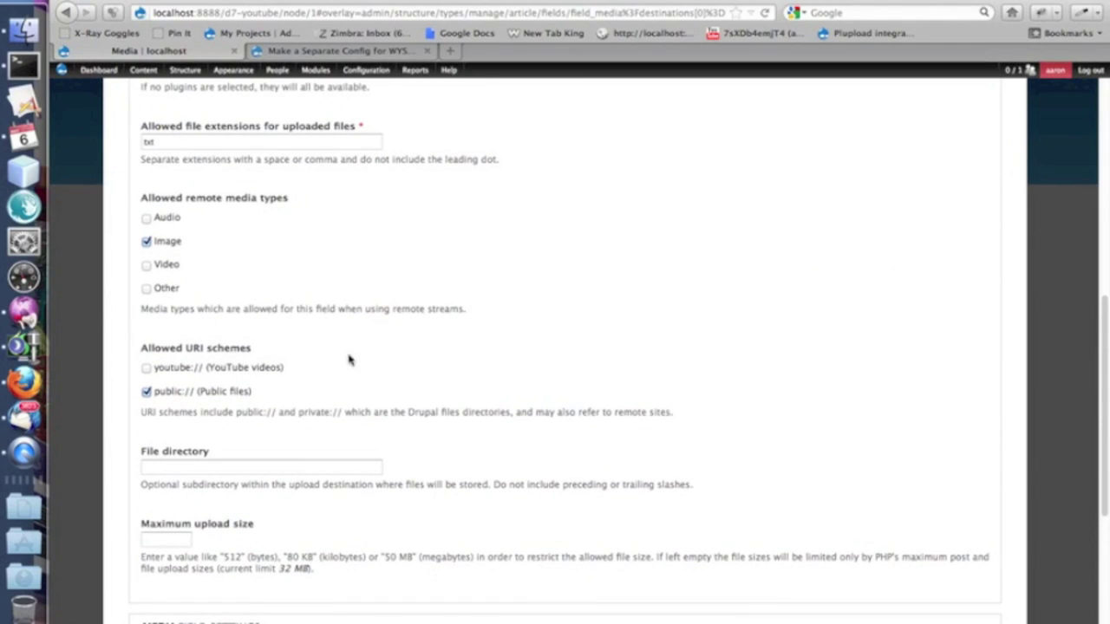
# - Allow youtube:// URIs and Video remote media in the Media field, then save settings
pyautogui.click(217, 371)
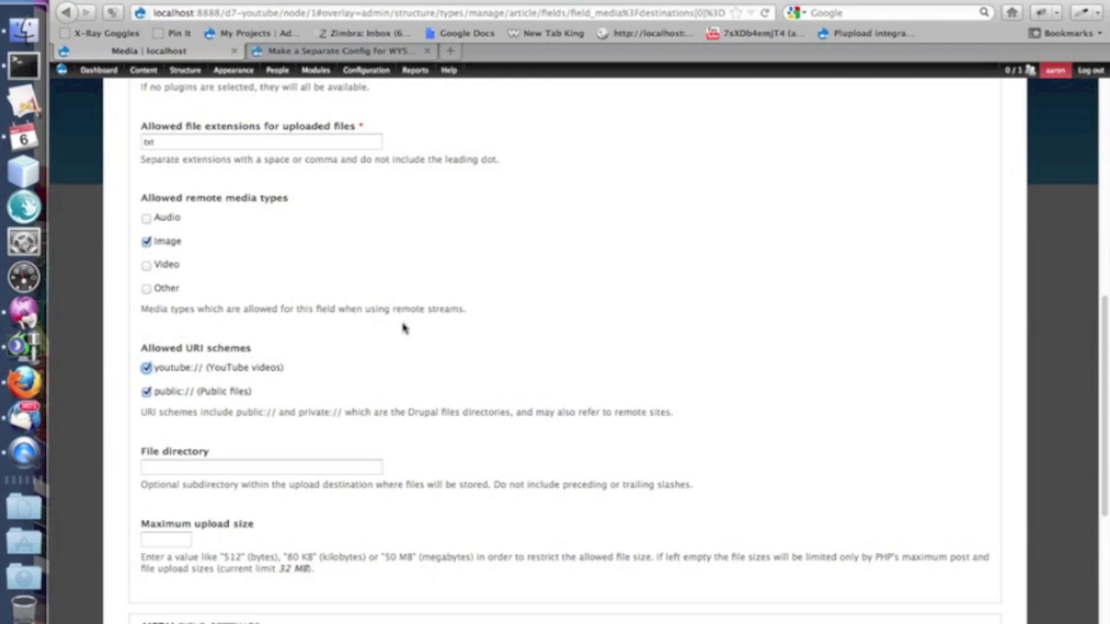
pyautogui.click(161, 271)
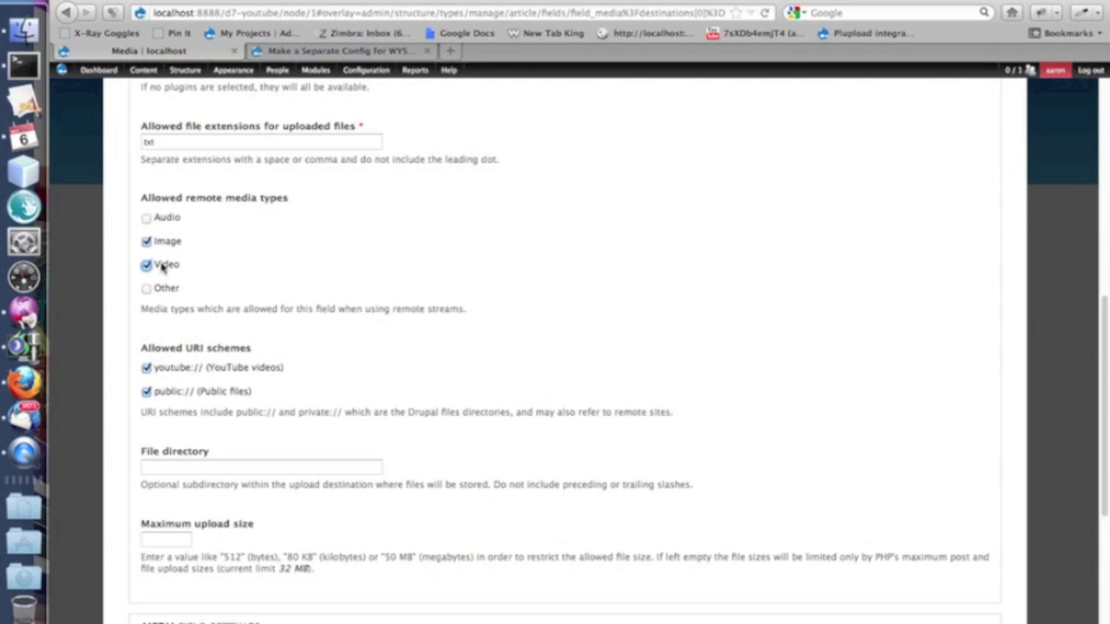
pyautogui.scroll(-5, 563, 347)
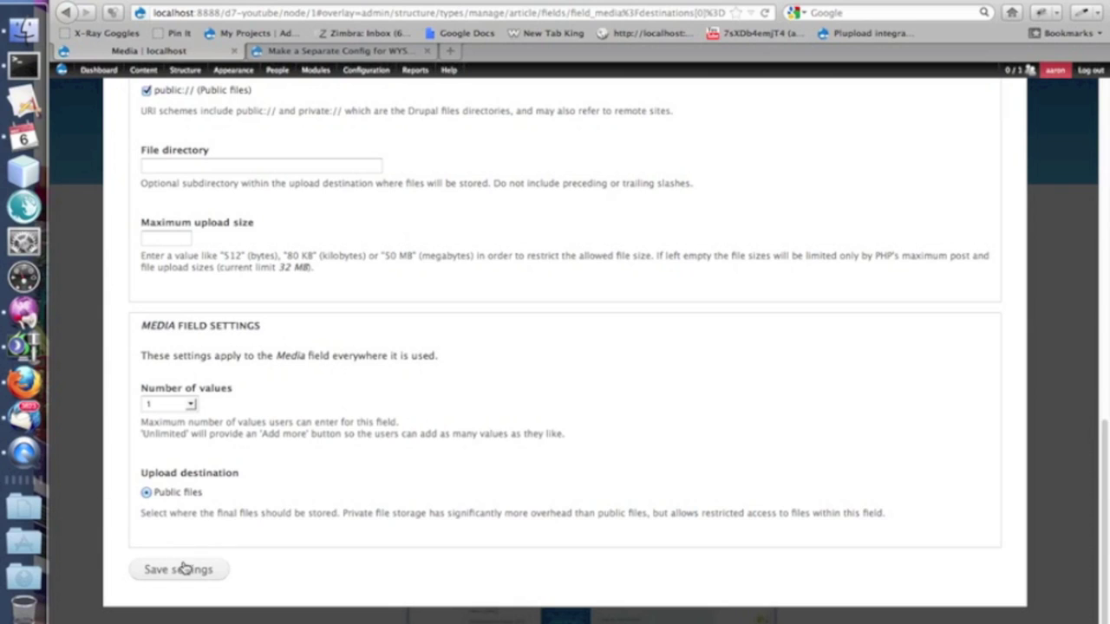
pyautogui.click(179, 569)
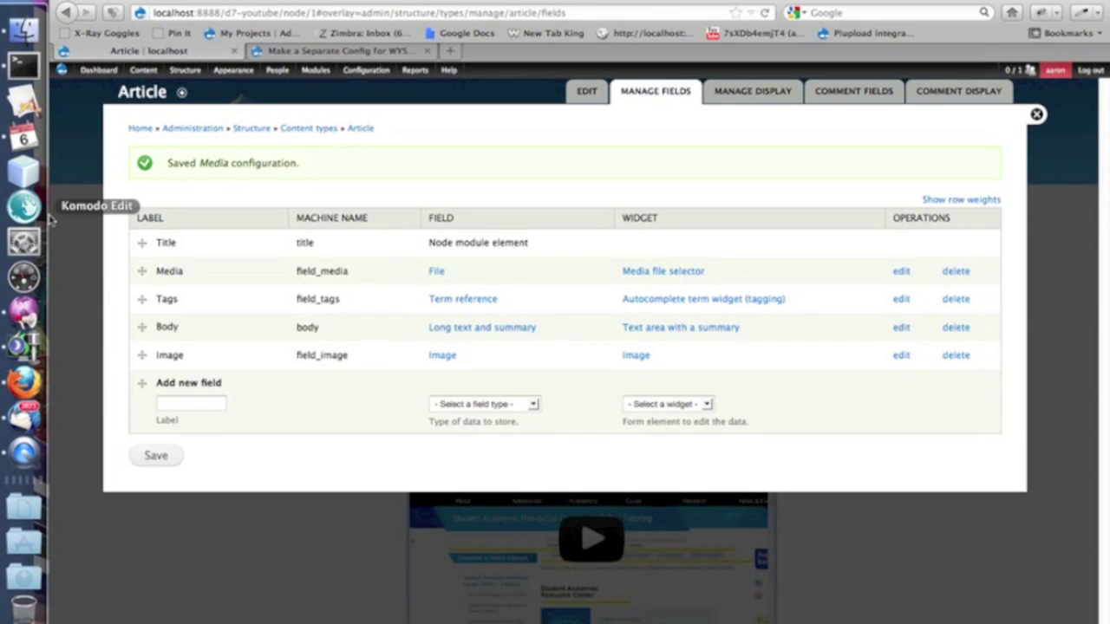
# - Start a new Article and set its title to 'test'
pyautogui.moveTo(144, 69)
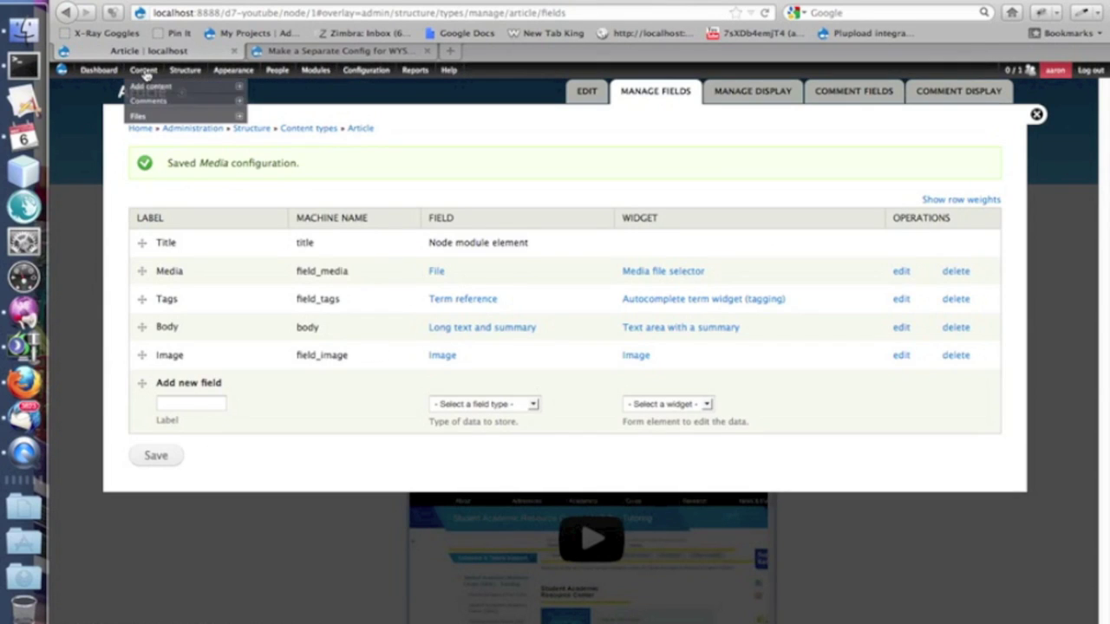
pyautogui.moveTo(245, 87)
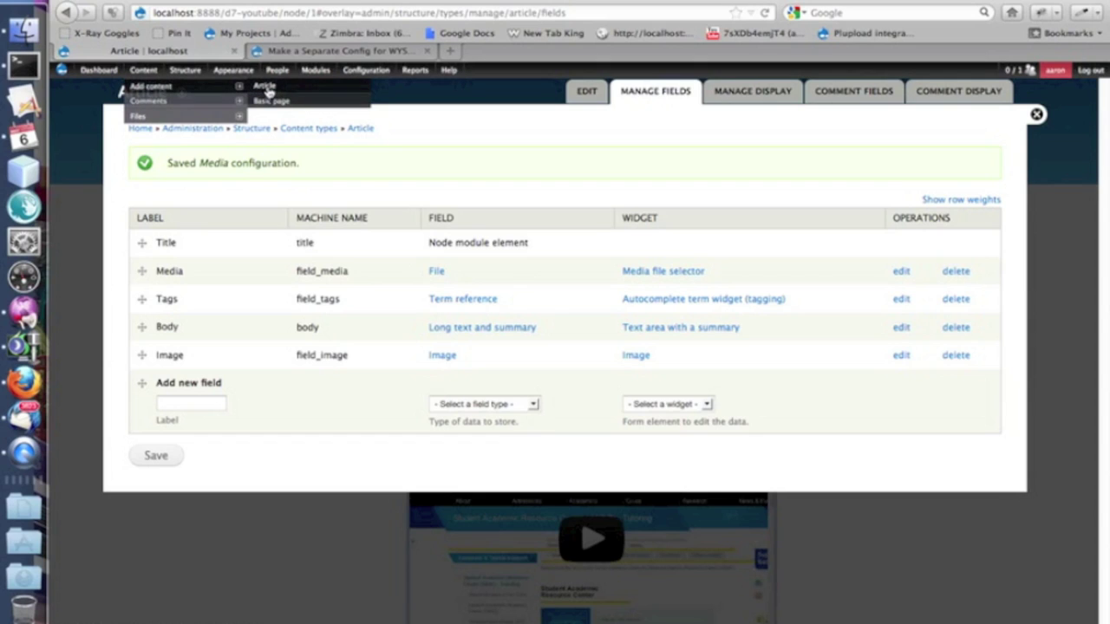
pyautogui.click(265, 88)
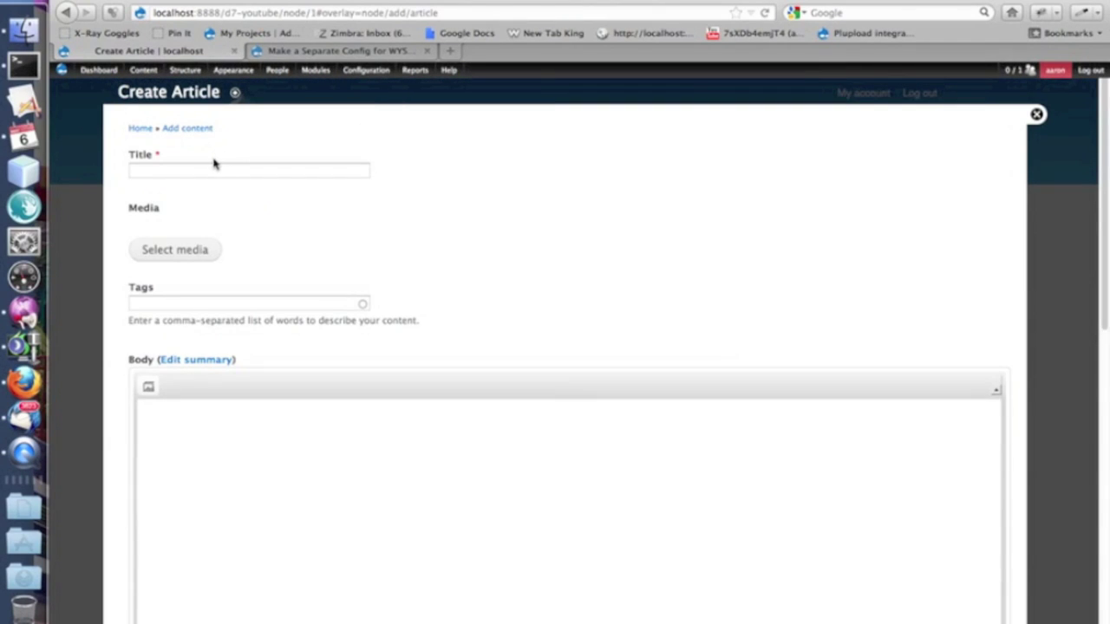
pyautogui.click(298, 170)
pyautogui.click(298, 169)
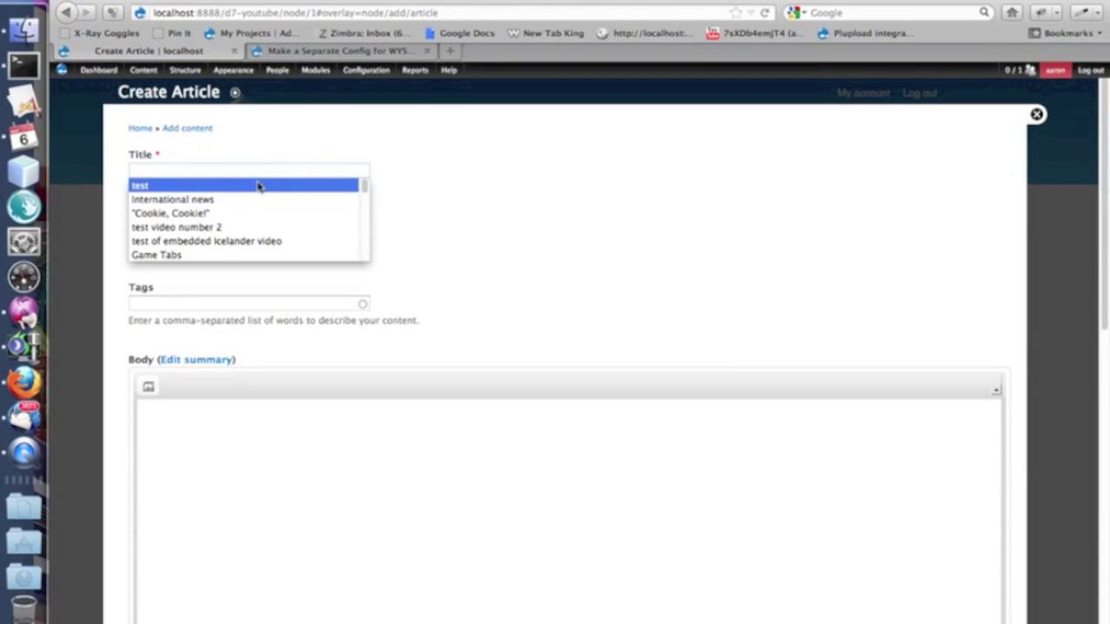
pyautogui.click(257, 185)
# - Attach a video from My files as the Media, then save and publish the article
pyautogui.click(175, 262)
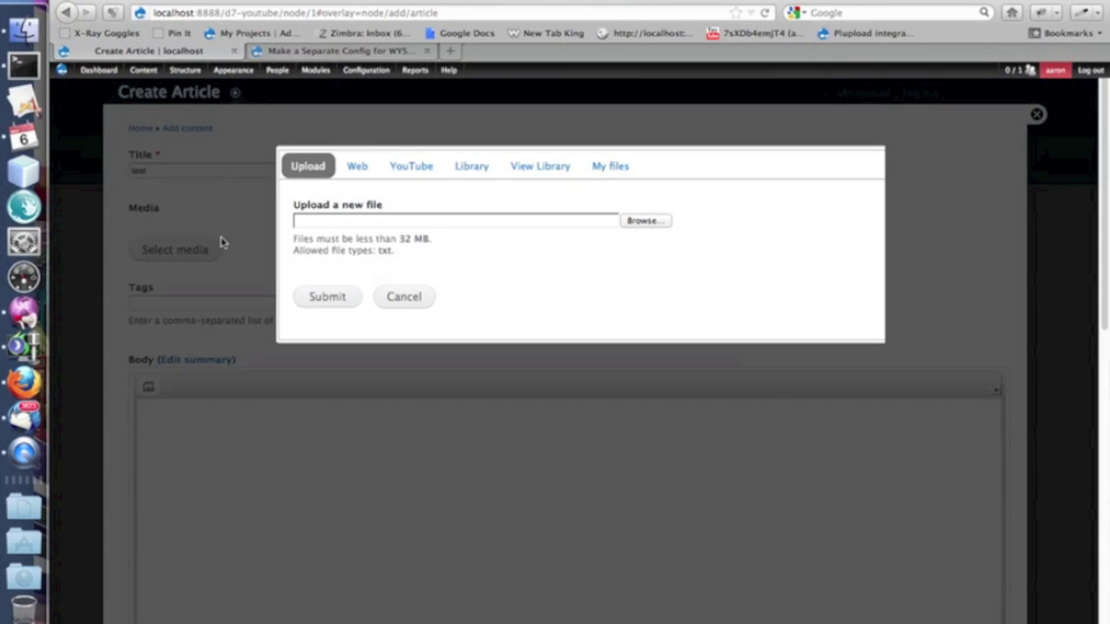
pyautogui.click(407, 166)
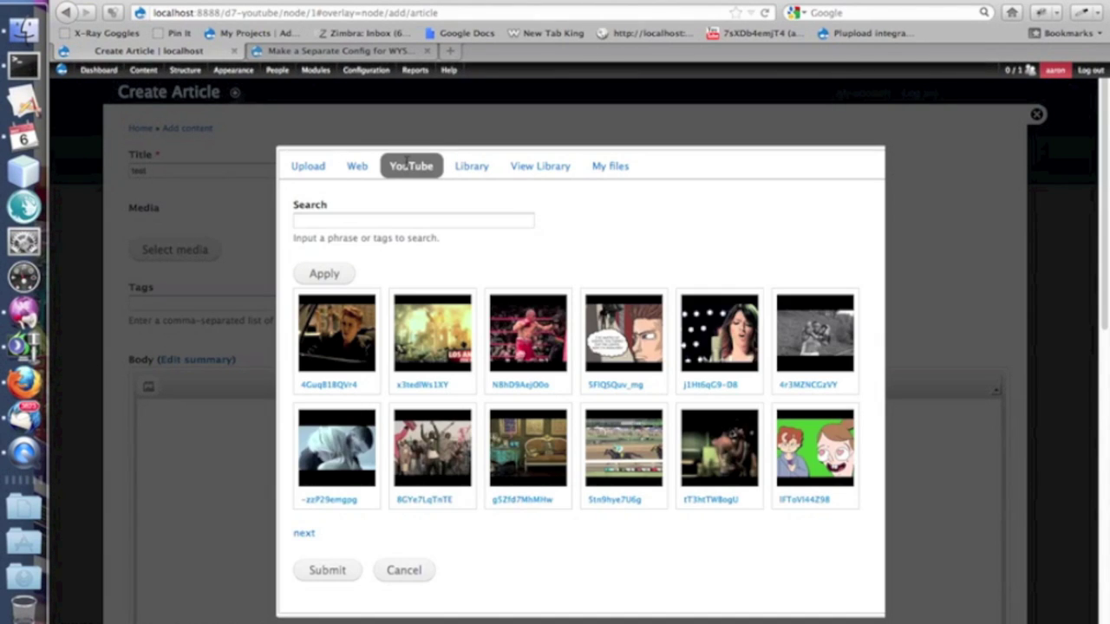
pyautogui.click(607, 167)
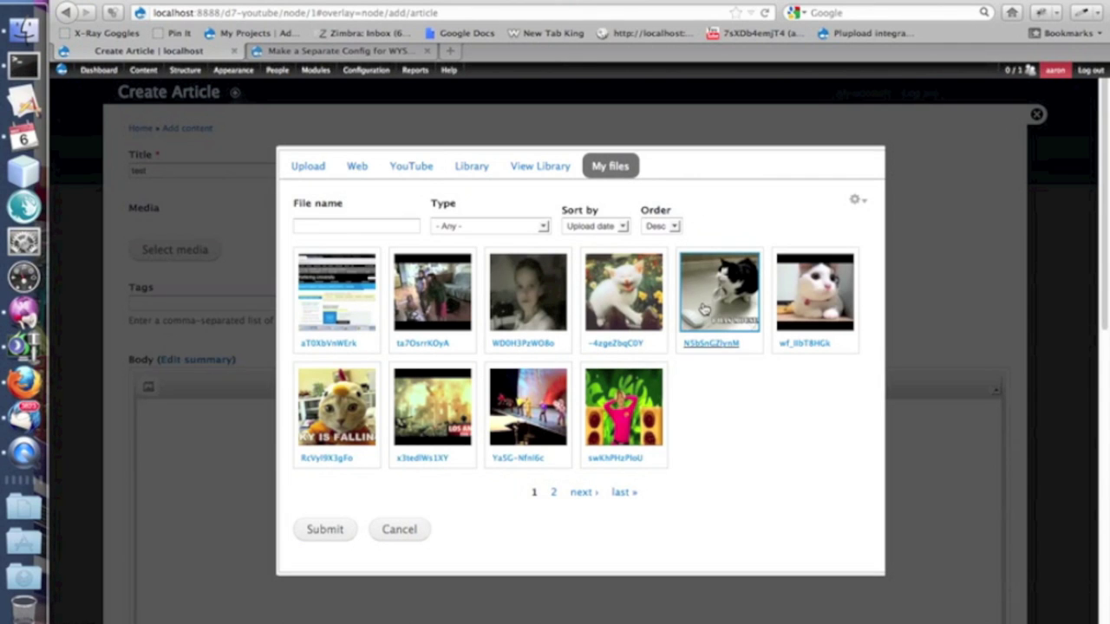
pyautogui.click(639, 320)
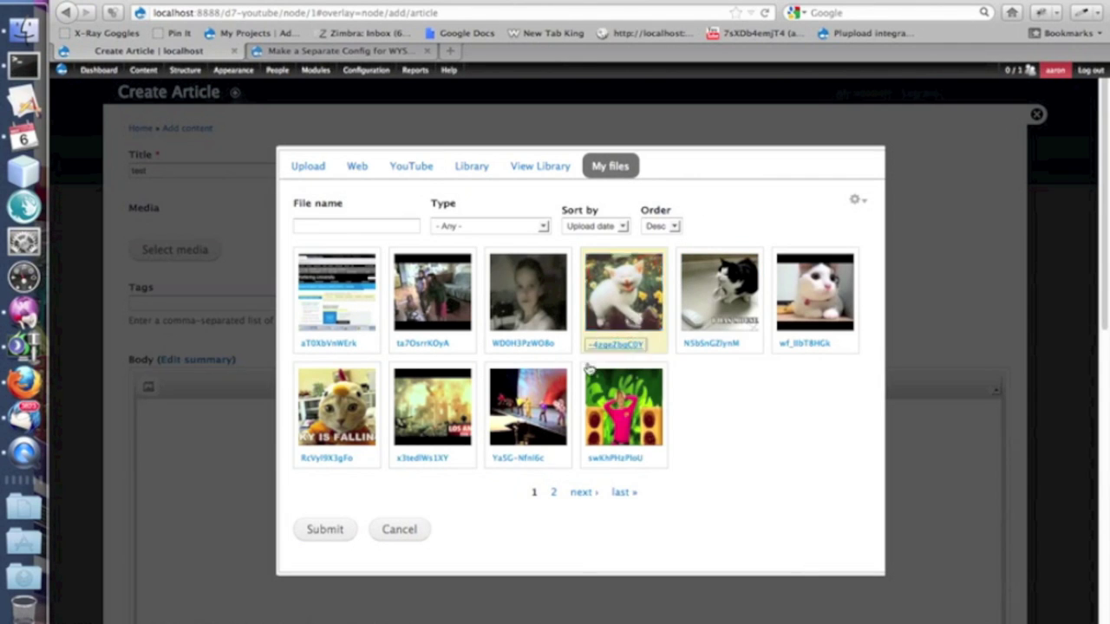
pyautogui.click(317, 531)
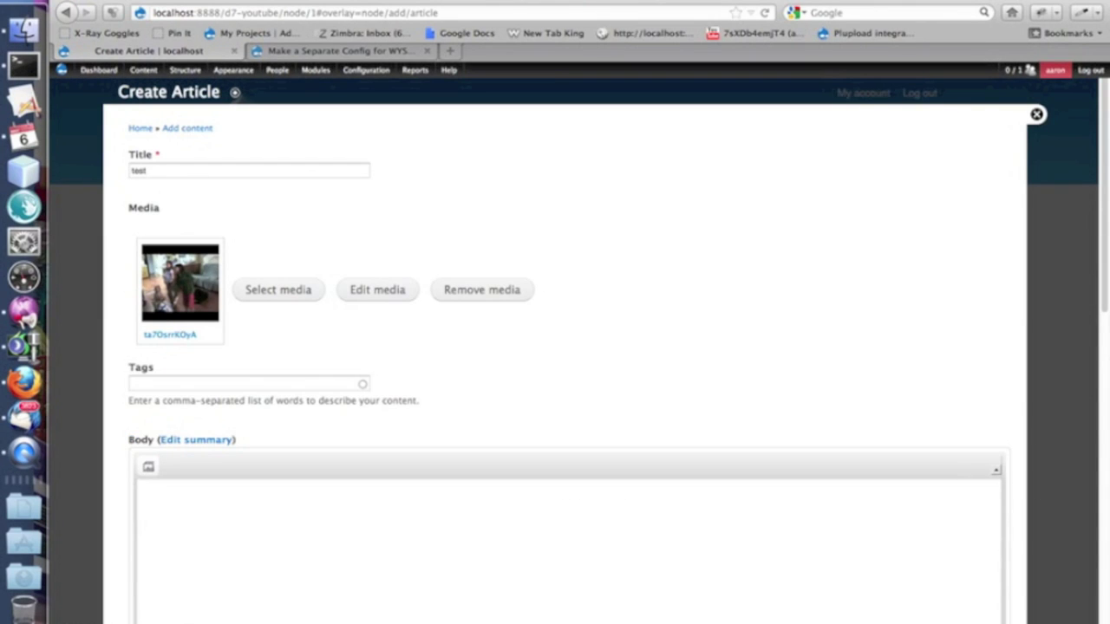
pyautogui.scroll(-5, 564, 347)
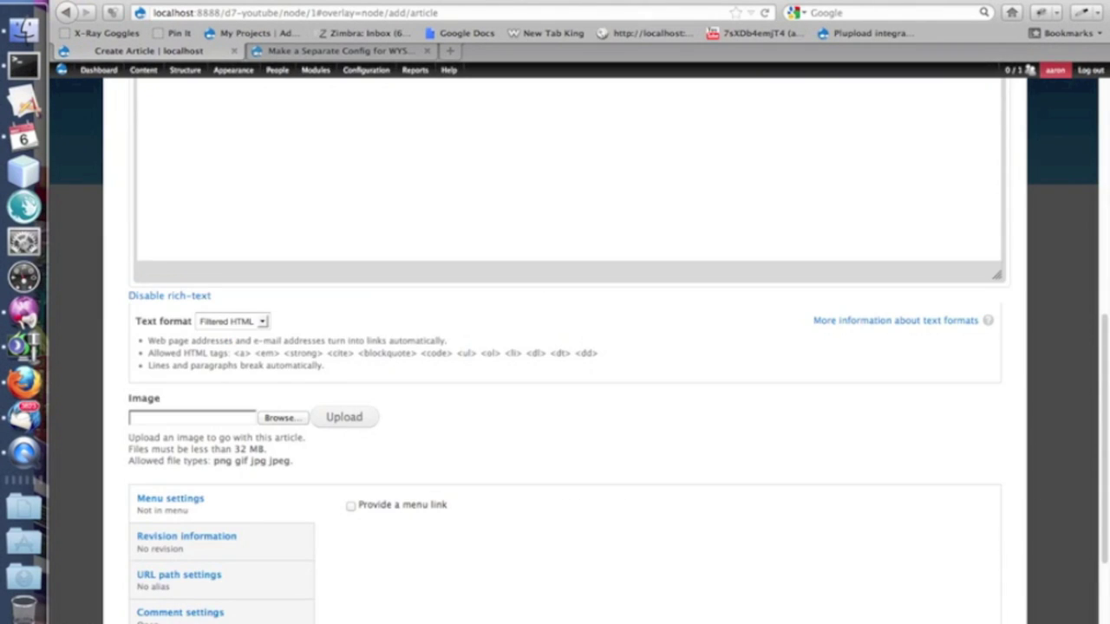
pyautogui.scroll(-3, 1094, 576)
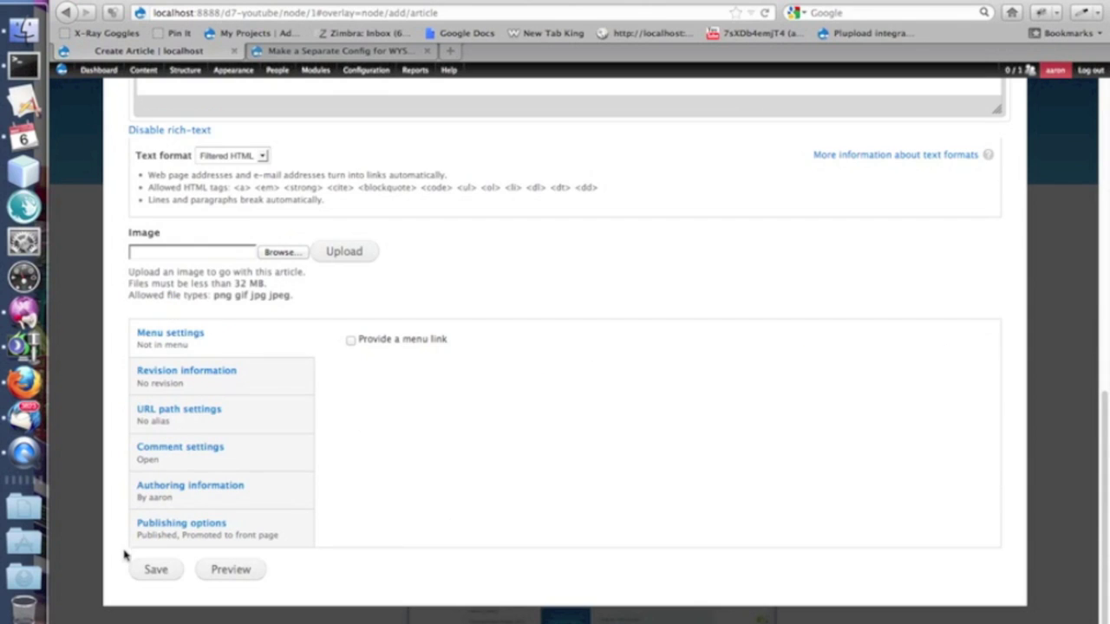
pyautogui.click(154, 568)
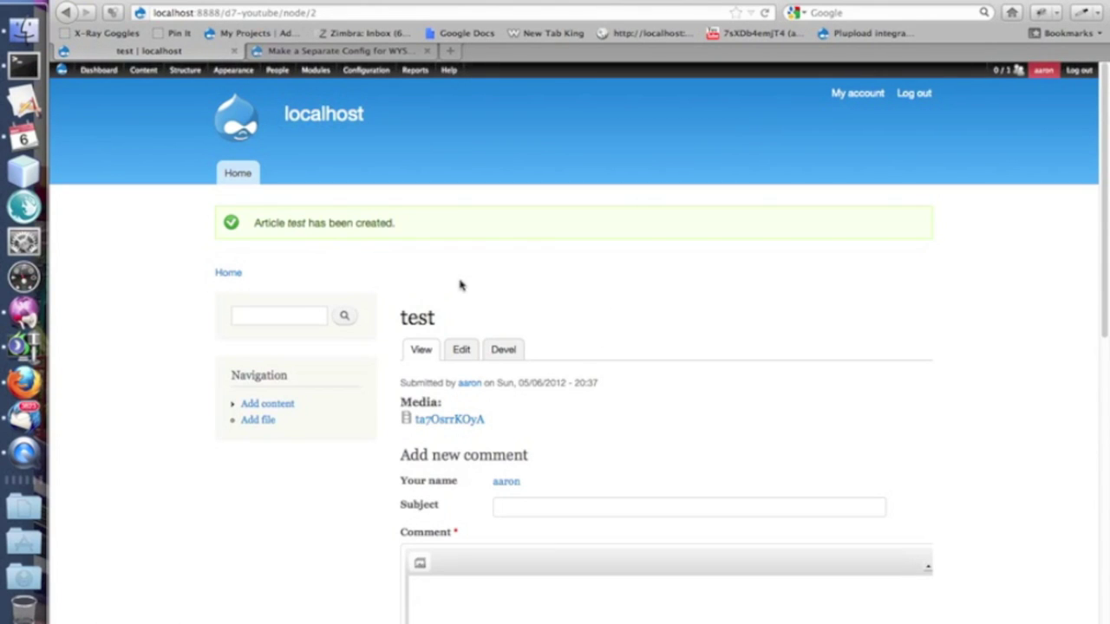
# - Open Structure > File types from the admin toolbar
pyautogui.moveTo(184, 71)
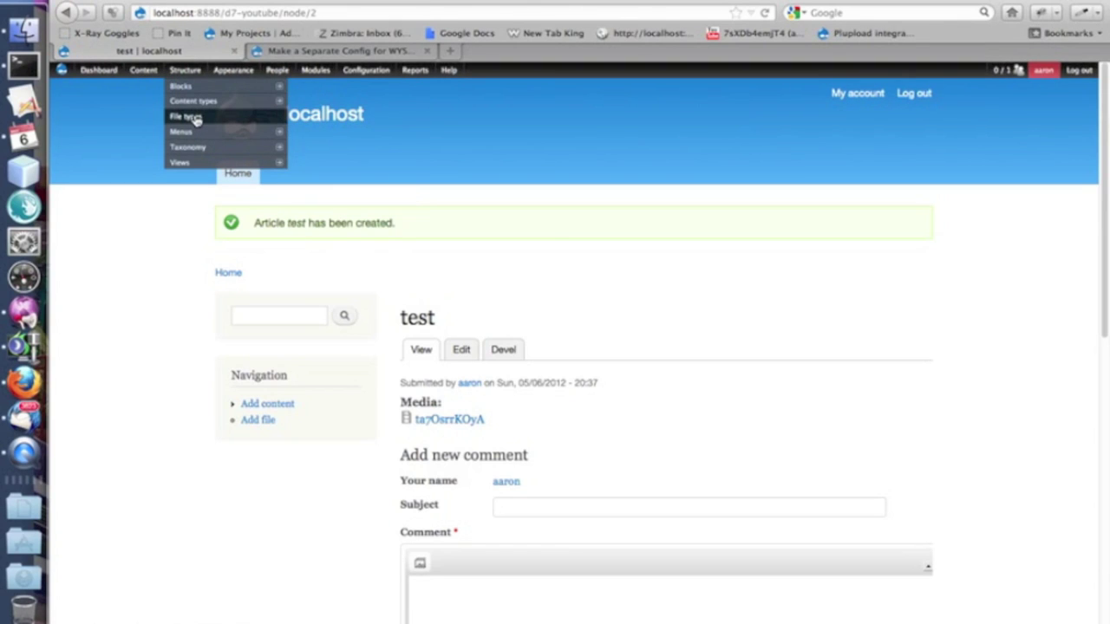
pyautogui.click(197, 120)
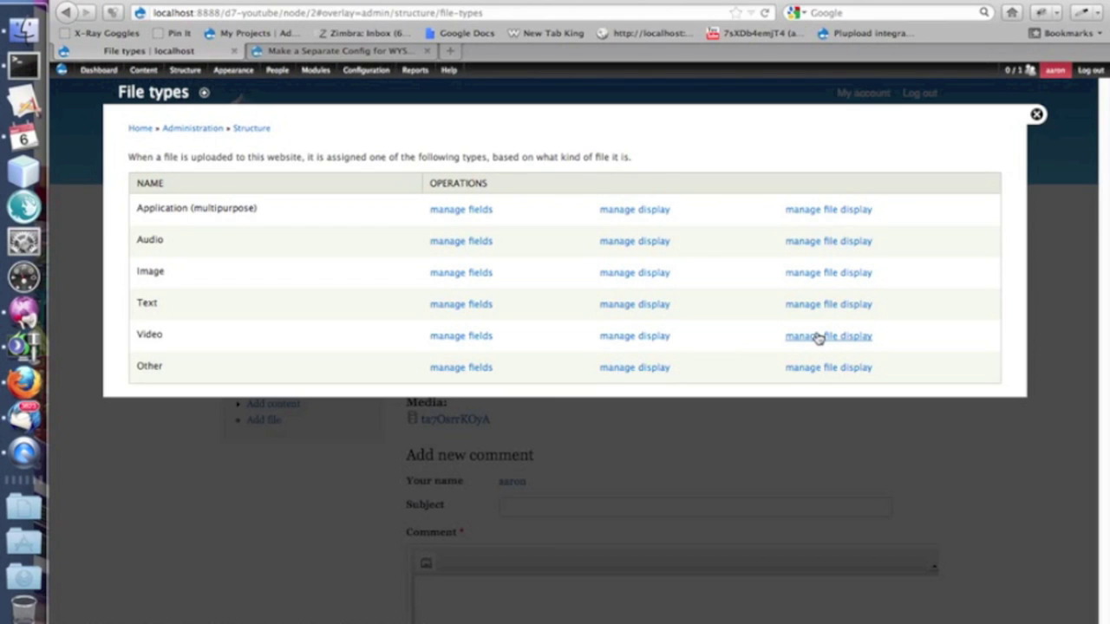
# - Look at Video's Manage file display and its Large settings, then close the overlay
pyautogui.click(817, 337)
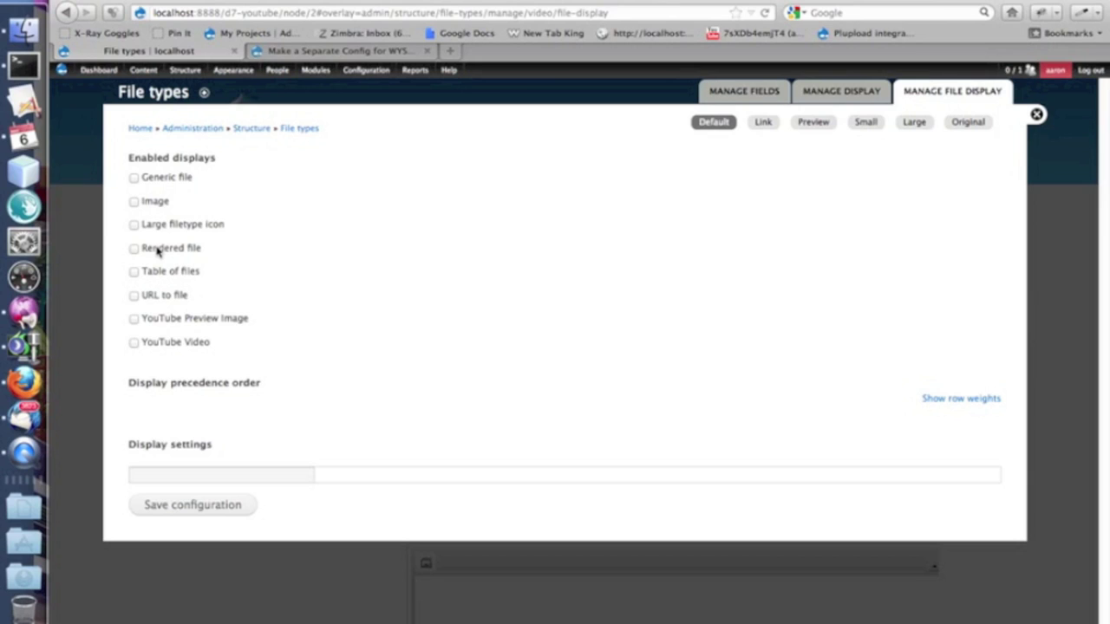
pyautogui.click(914, 122)
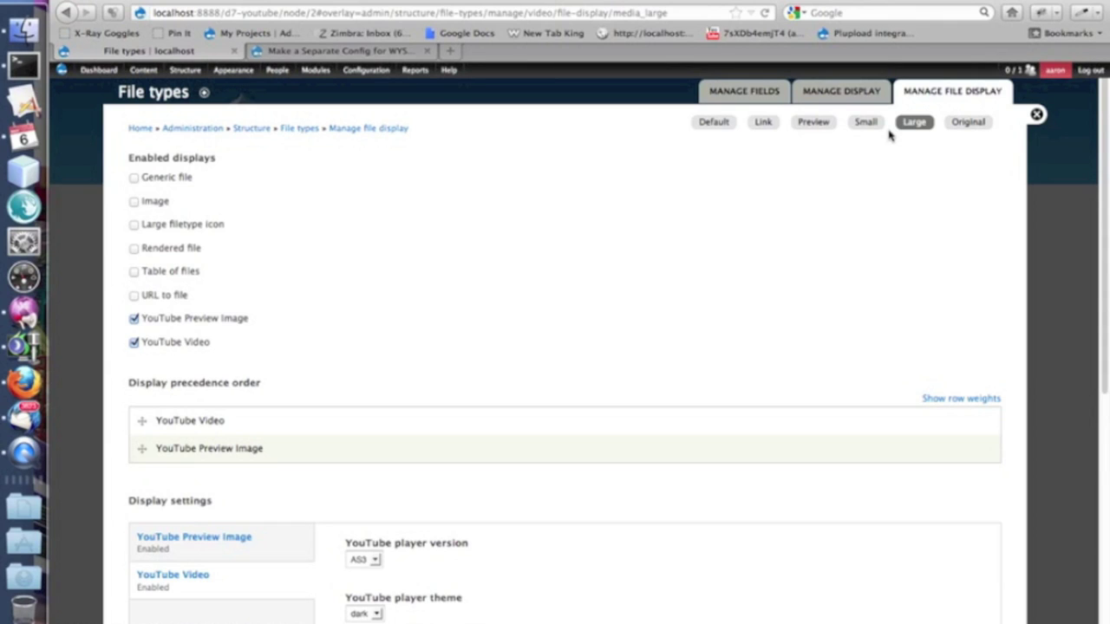
pyautogui.click(1035, 116)
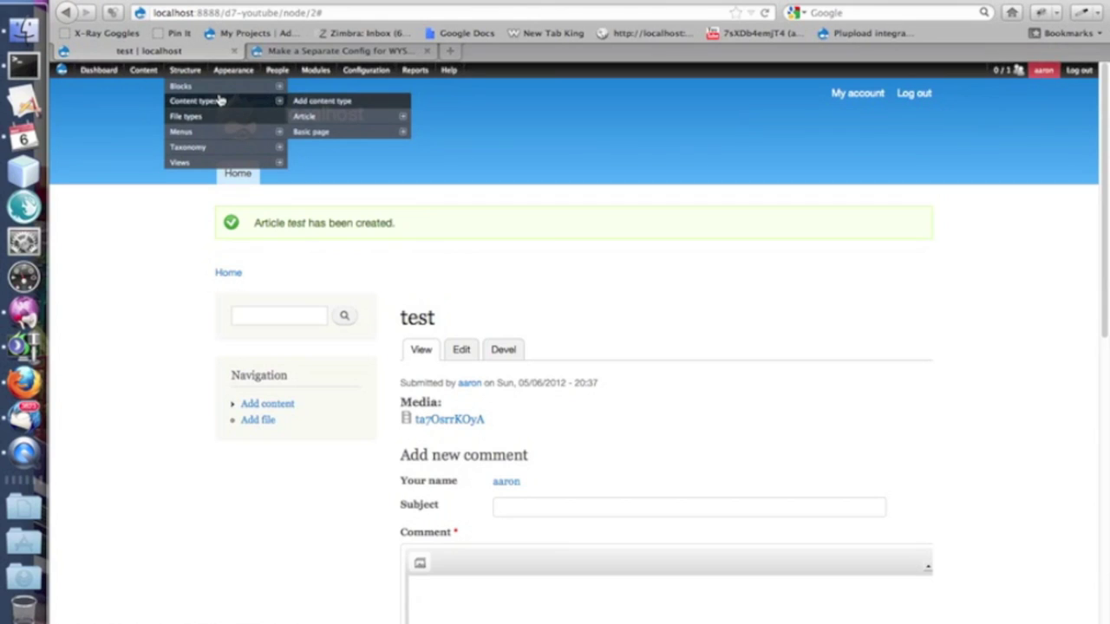
# - Open the Article content type's Manage display page
pyautogui.moveTo(342, 116)
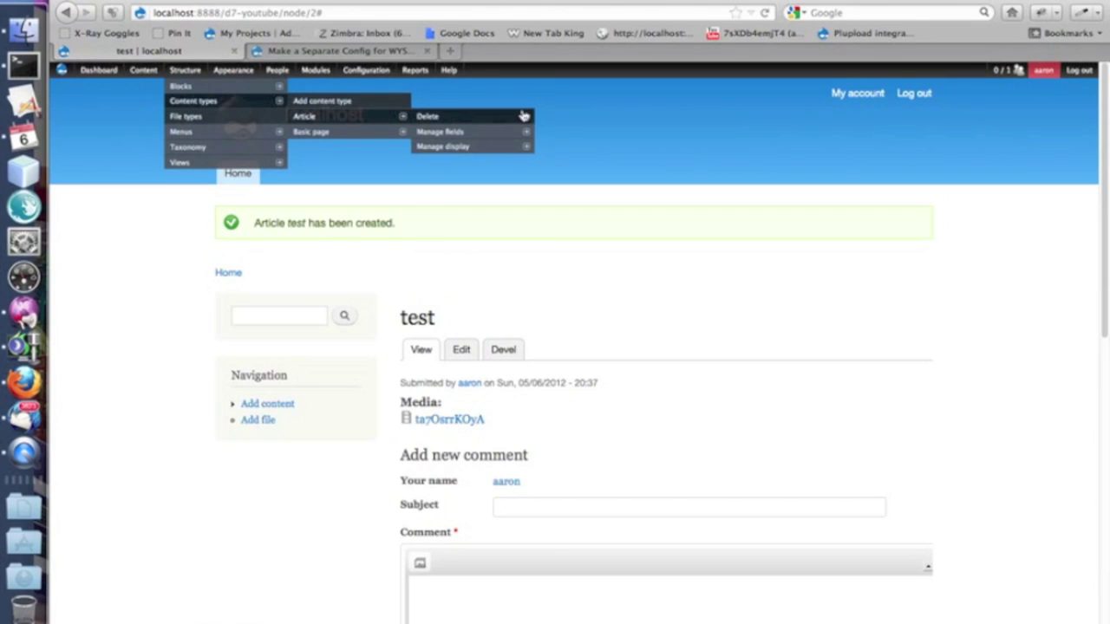
pyautogui.moveTo(517, 134)
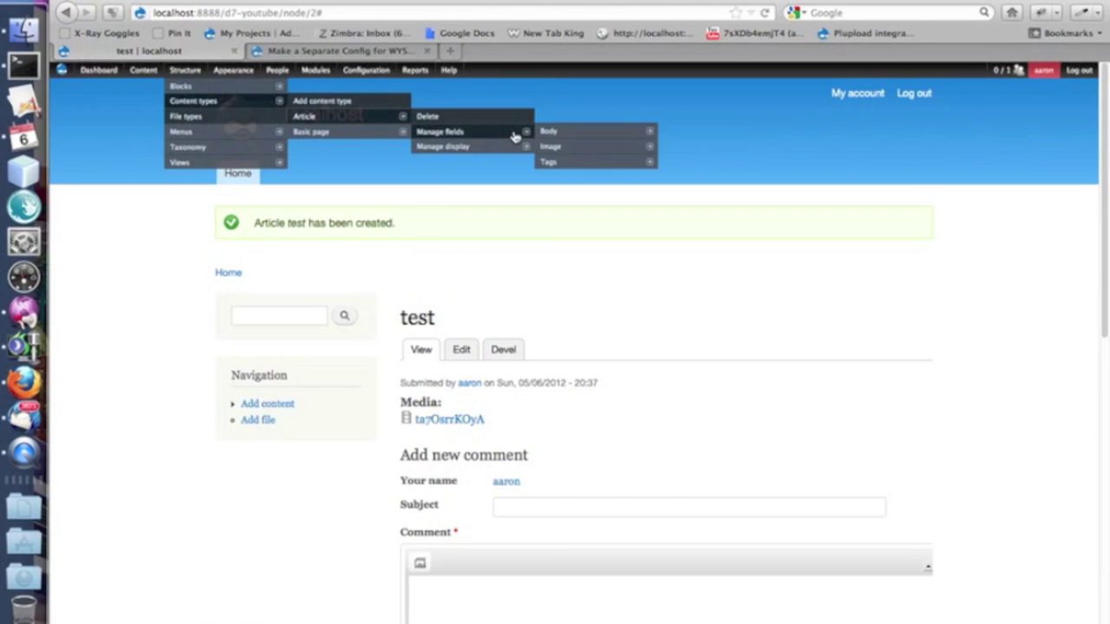
pyautogui.click(445, 149)
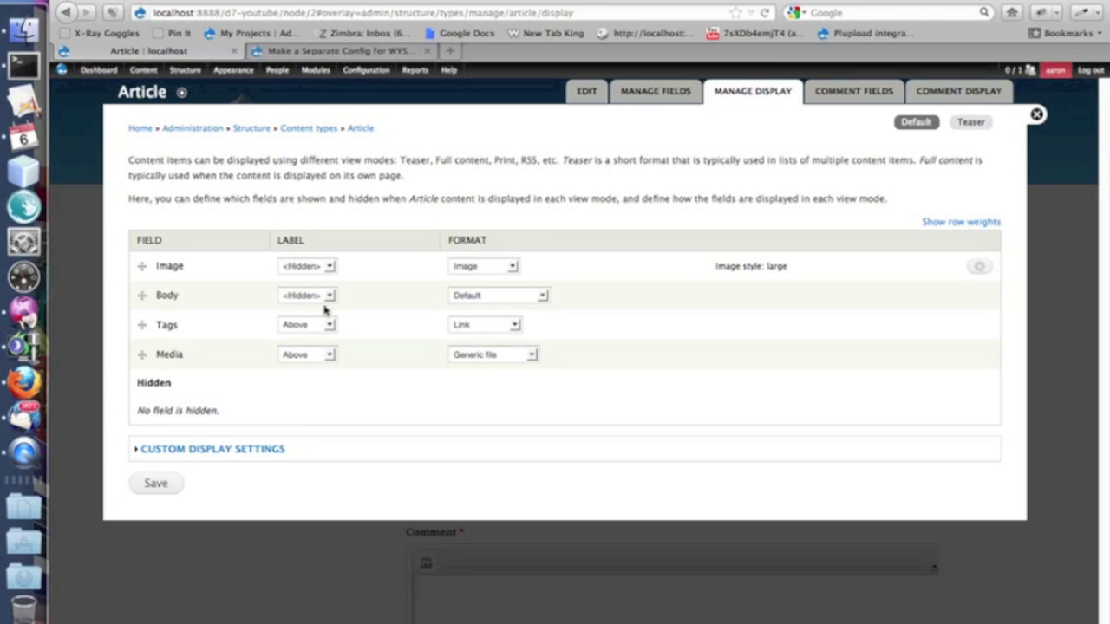
# - Set the Media field's format to Rendered file with the Large view mode
pyautogui.click(505, 358)
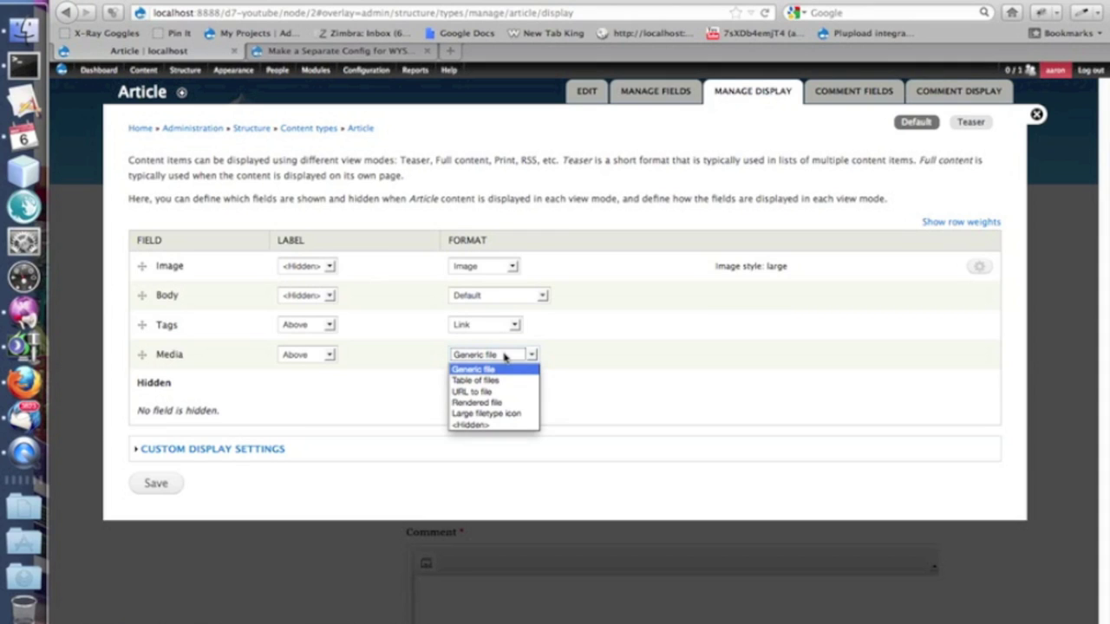
pyautogui.click(498, 404)
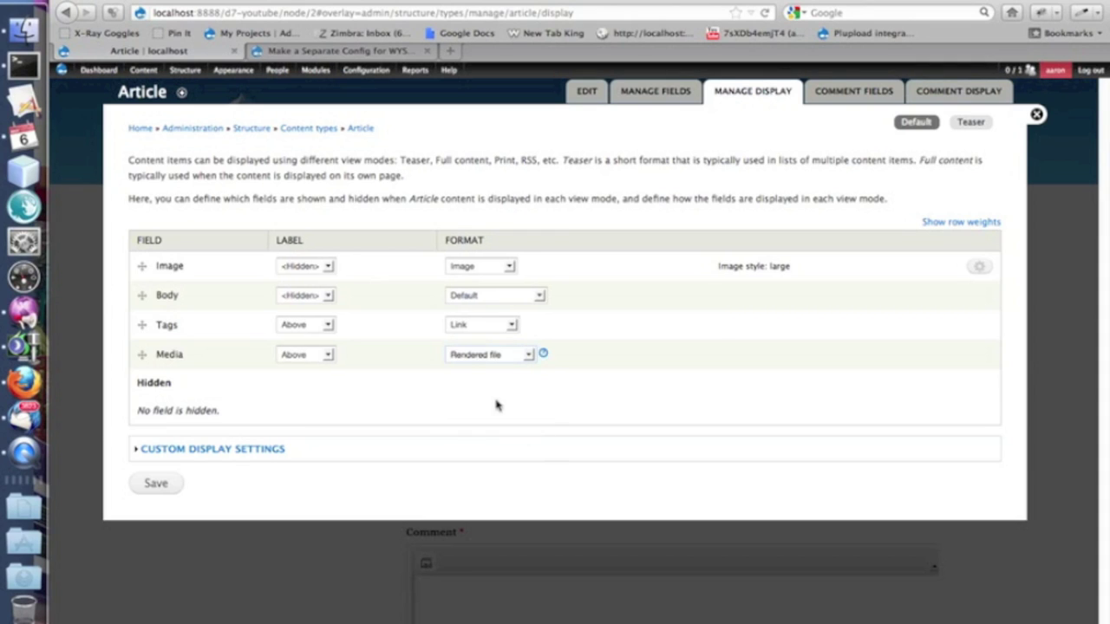
pyautogui.click(981, 356)
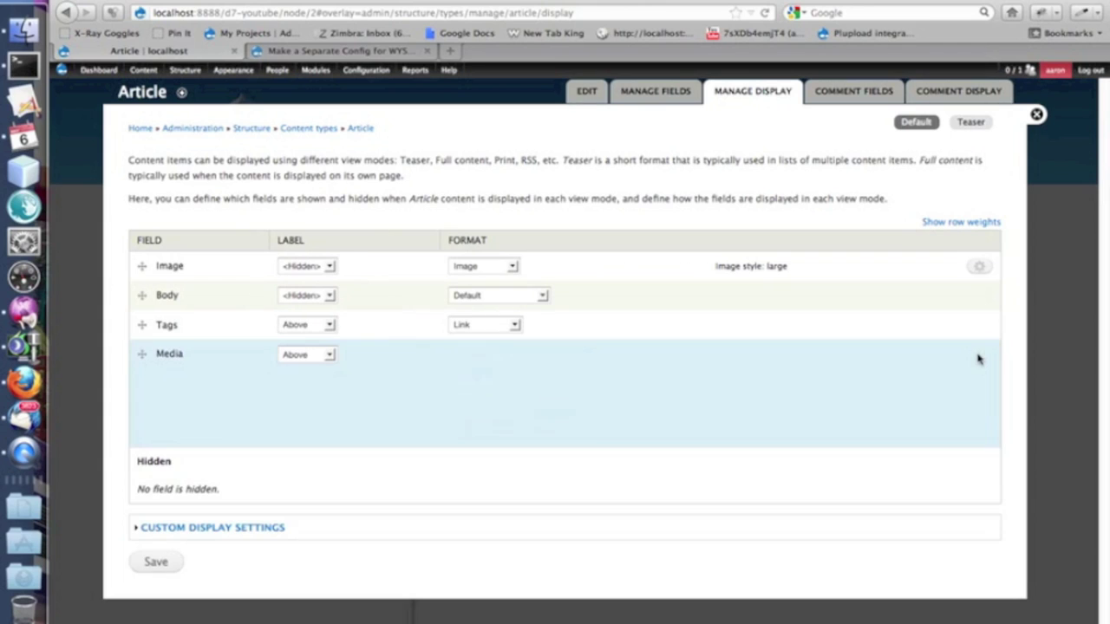
pyautogui.click(493, 394)
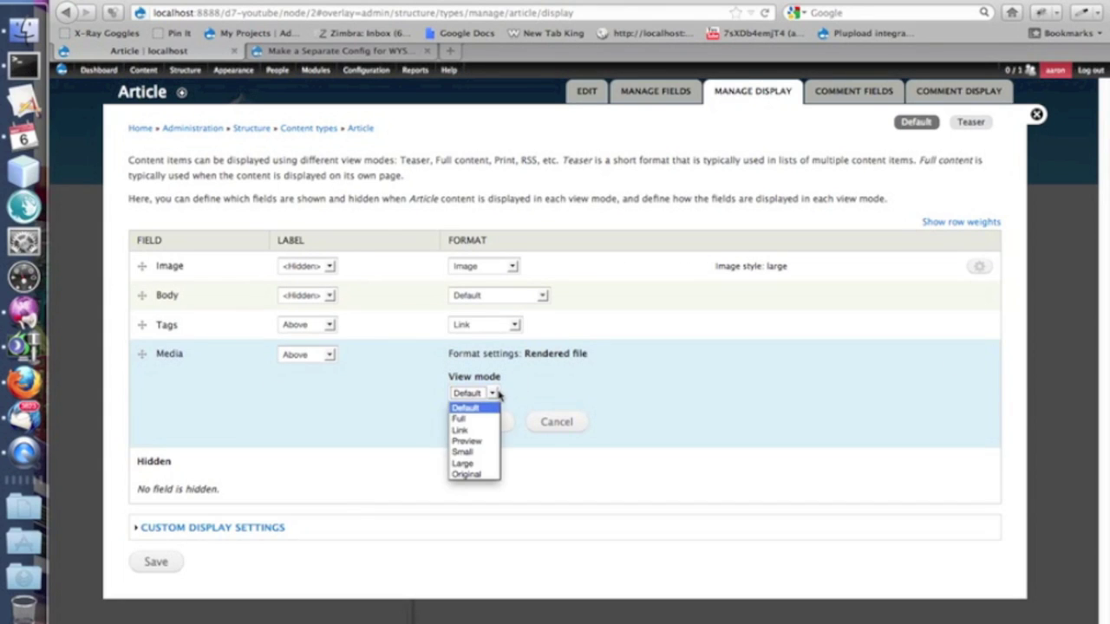
pyautogui.click(475, 463)
pyautogui.click(477, 423)
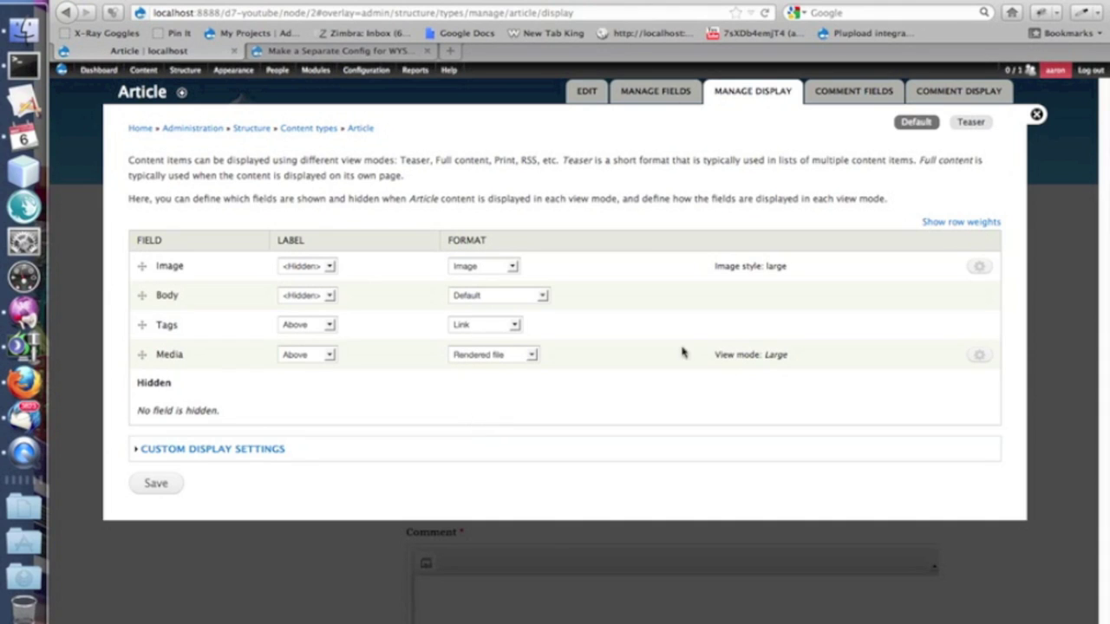
pyautogui.click(970, 122)
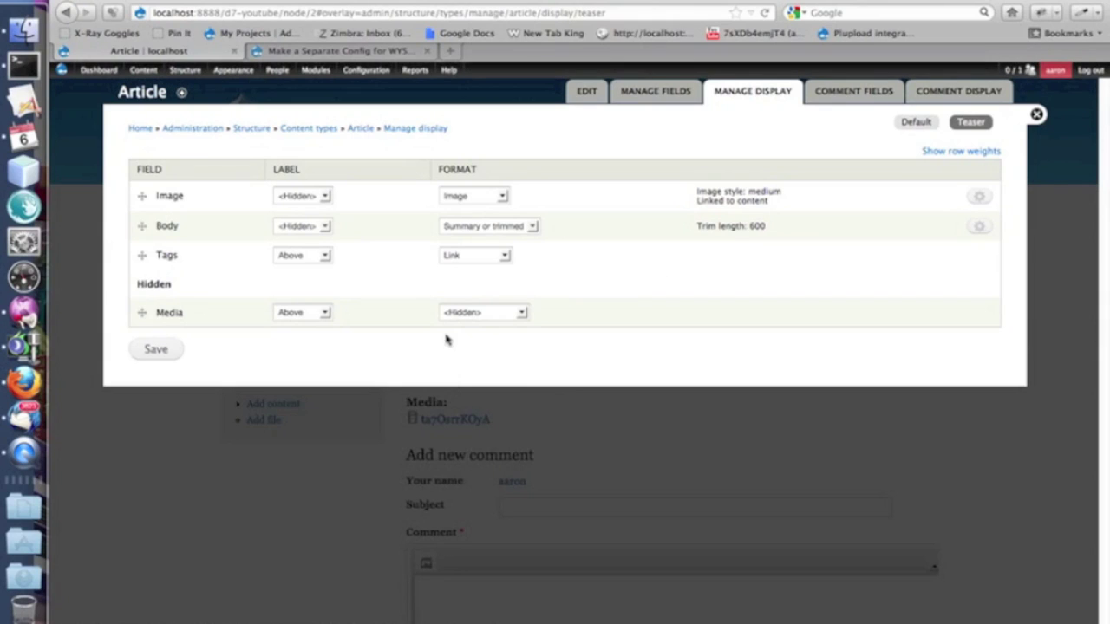
# - In the Teaser display, unhide Media, render it as a file in Preview mode, and save
pyautogui.moveTo(141, 313); pyautogui.dragTo(141, 284)
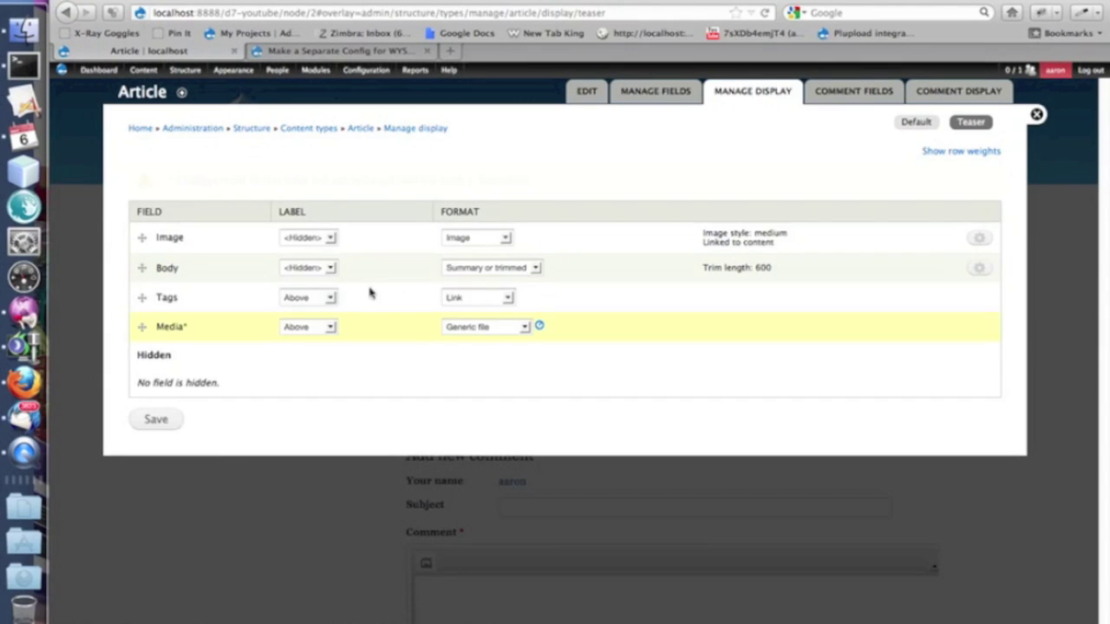
pyautogui.click(488, 286)
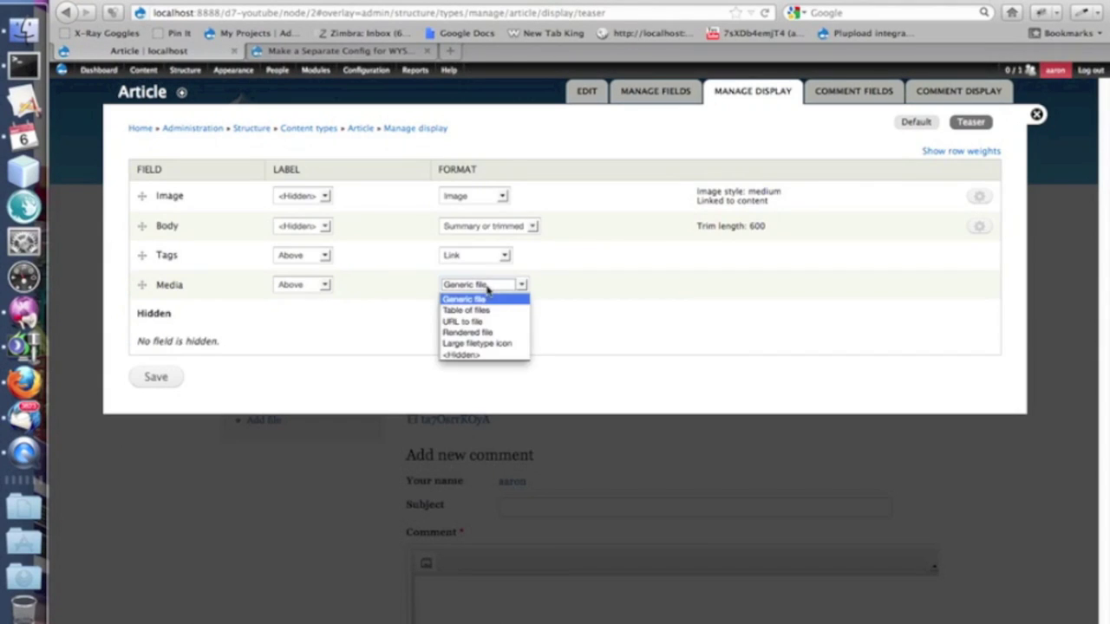
pyautogui.click(488, 334)
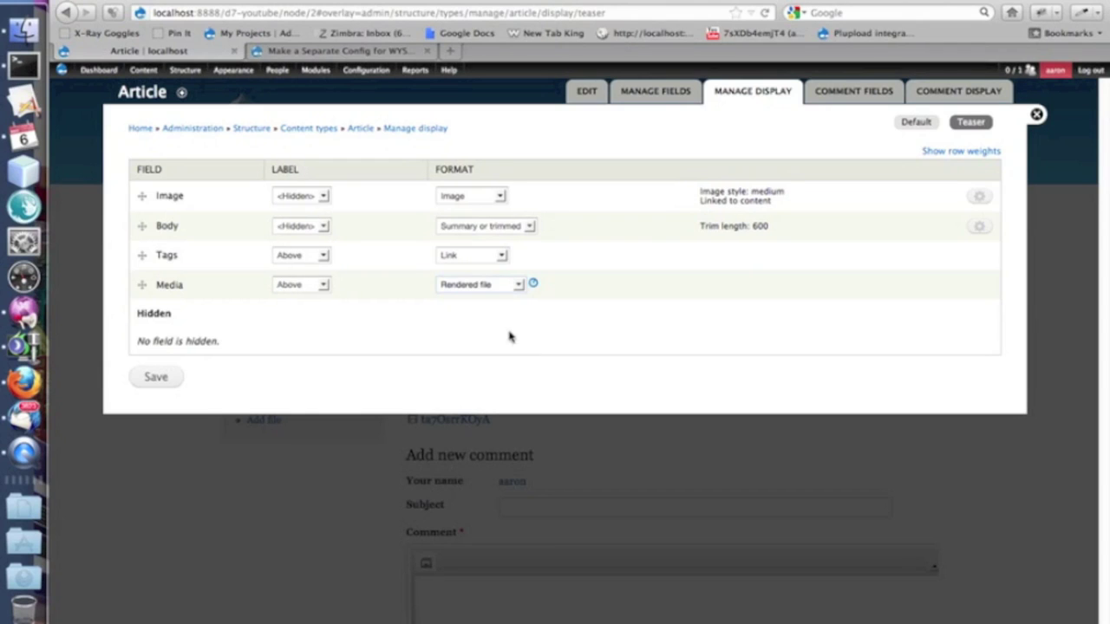
pyautogui.click(975, 287)
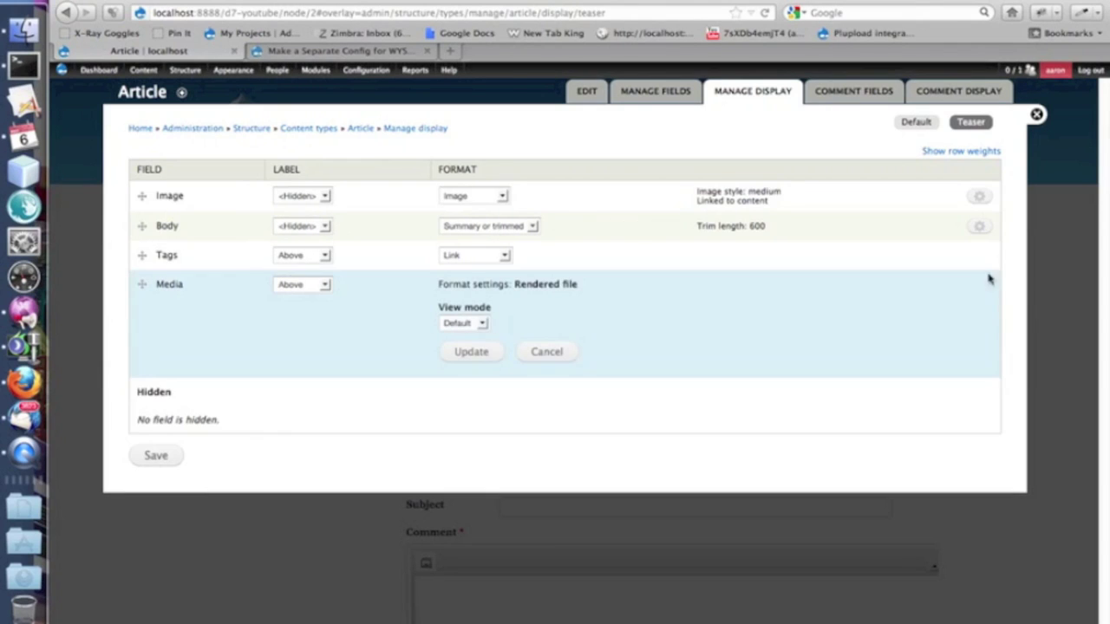
pyautogui.click(475, 324)
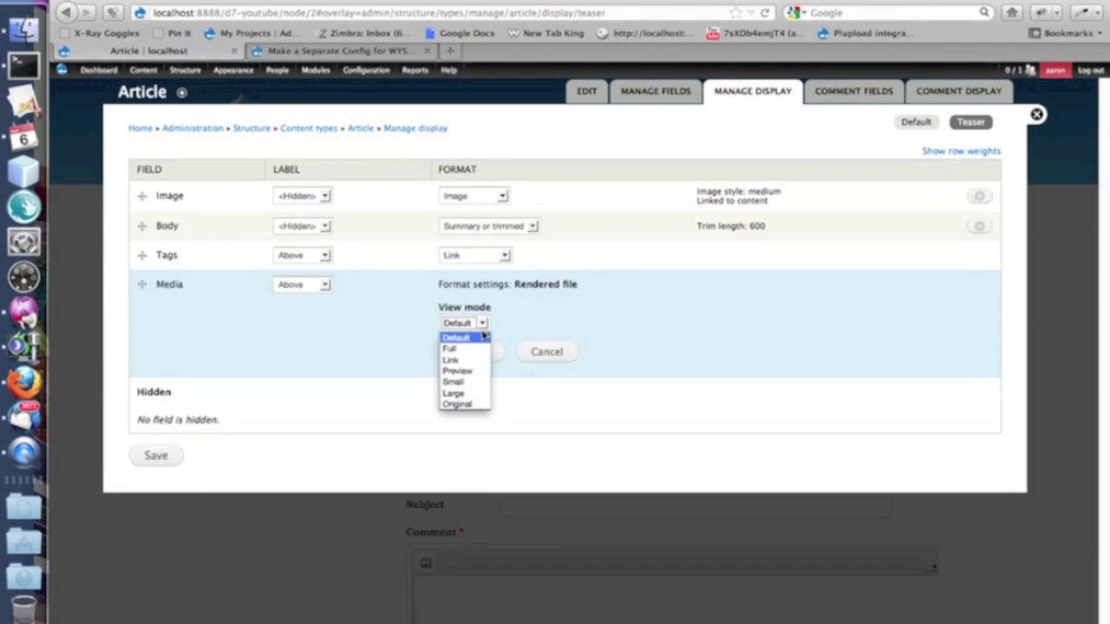
pyautogui.click(447, 371)
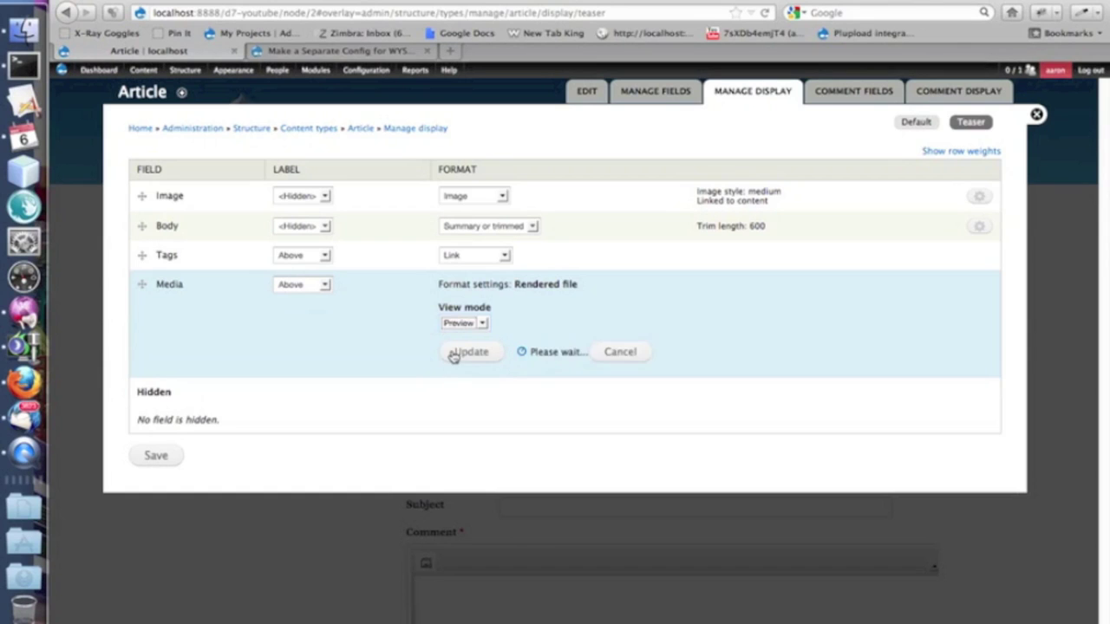
pyautogui.click(453, 354)
pyautogui.click(168, 387)
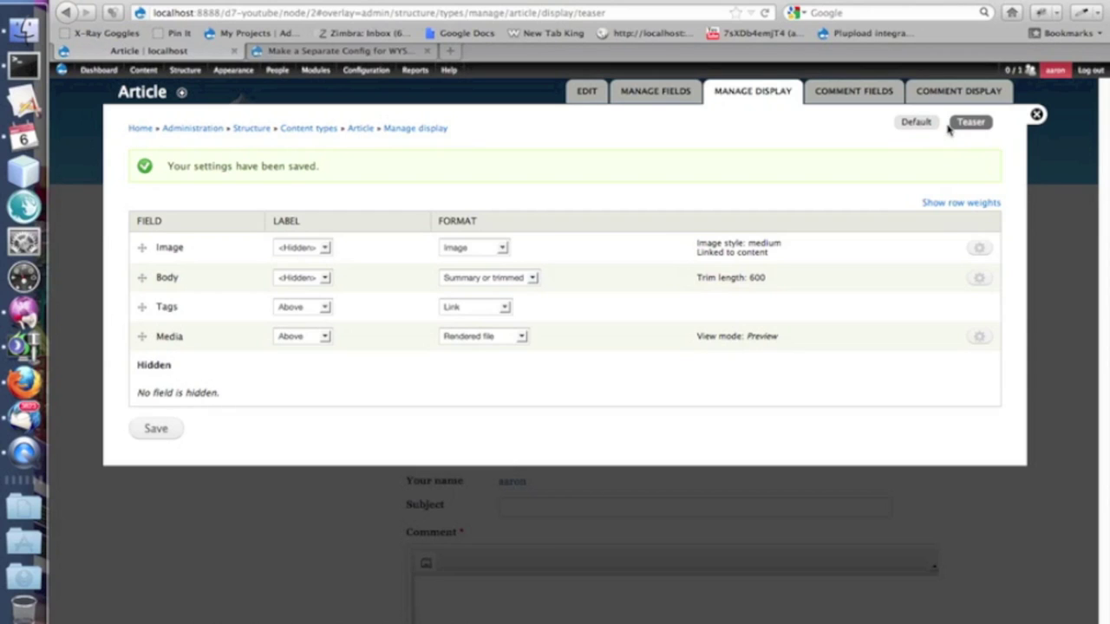
pyautogui.click(917, 124)
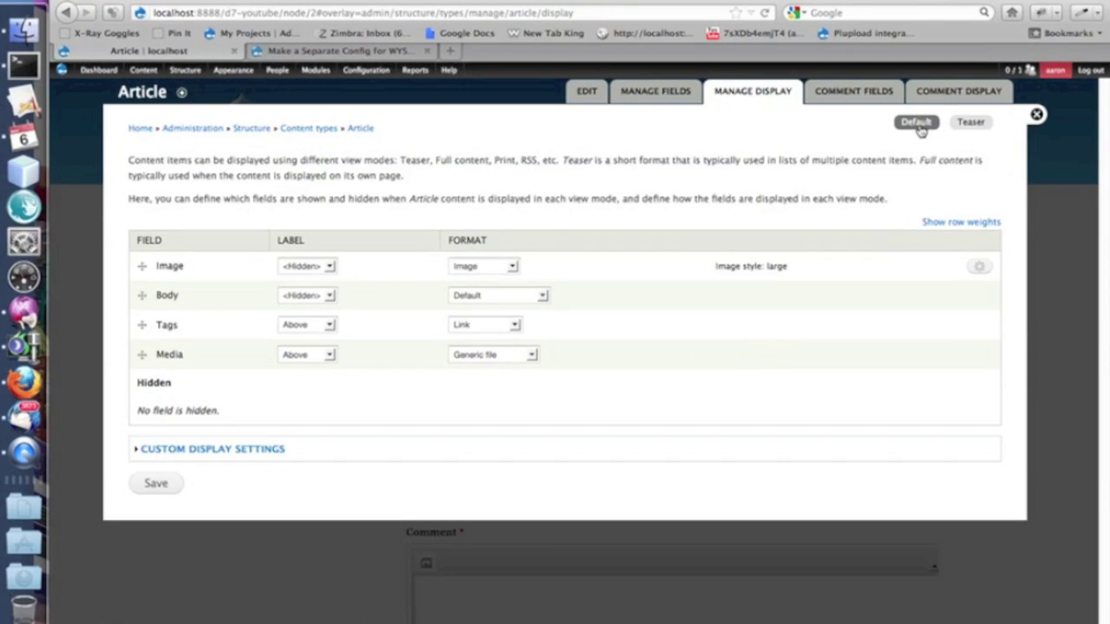
# - Set Default display Media to Rendered file in Large view mode, save, and close the overlay
pyautogui.click(516, 356)
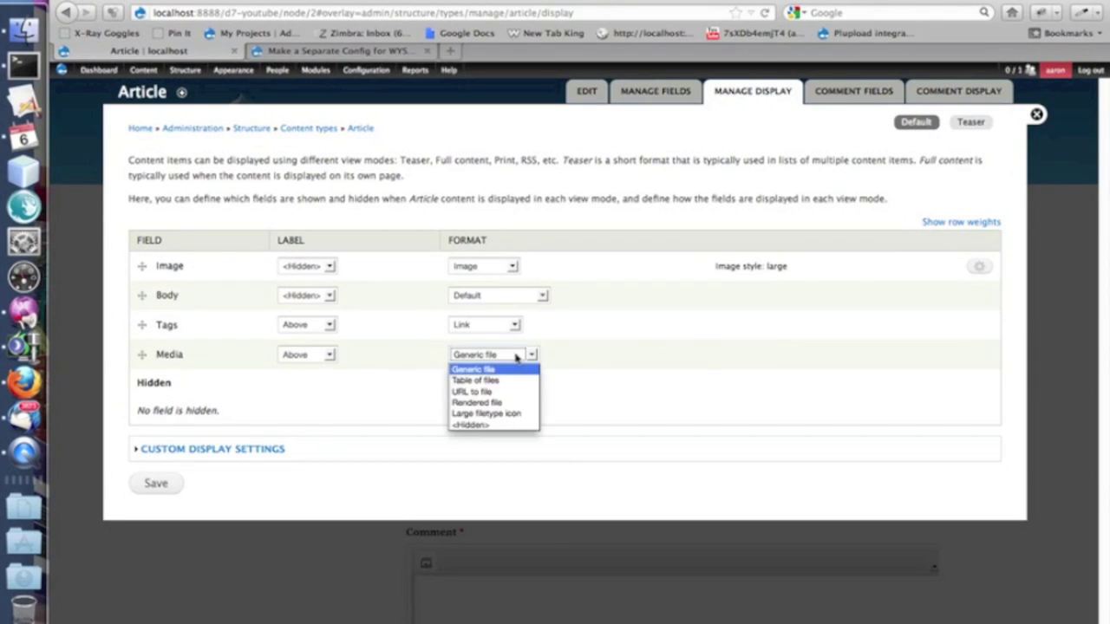
pyautogui.click(508, 403)
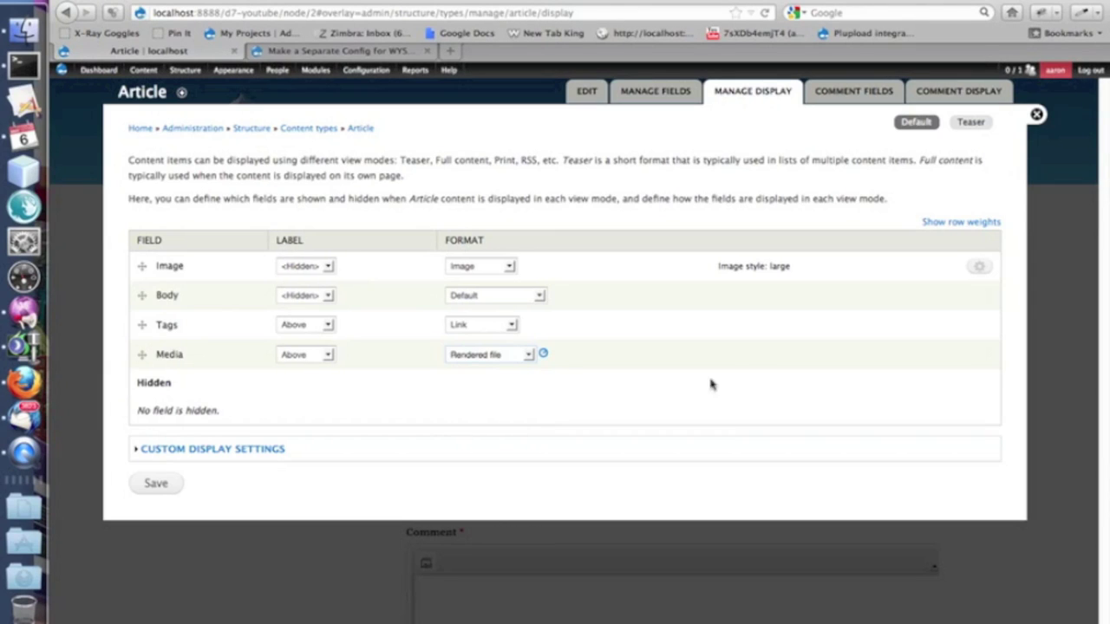
pyautogui.click(977, 359)
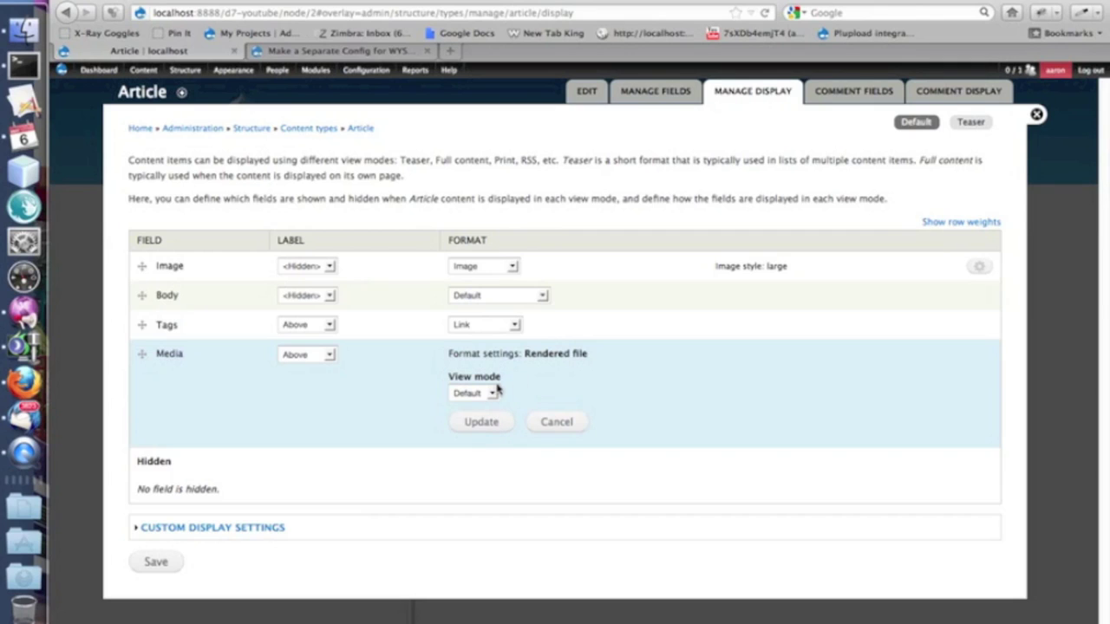
pyautogui.click(491, 394)
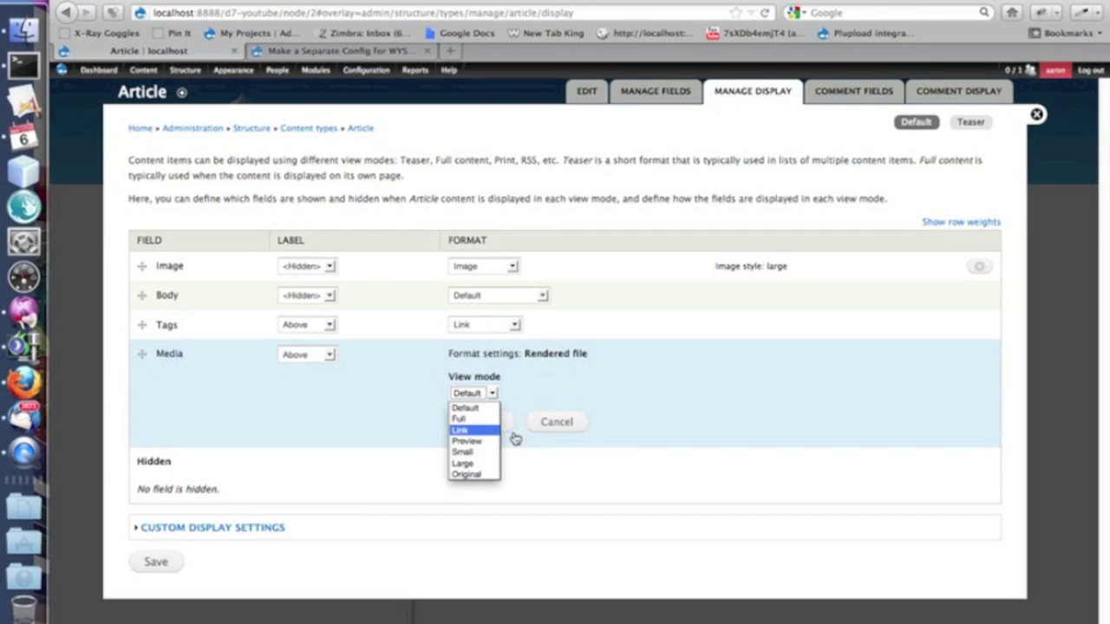
pyautogui.click(464, 463)
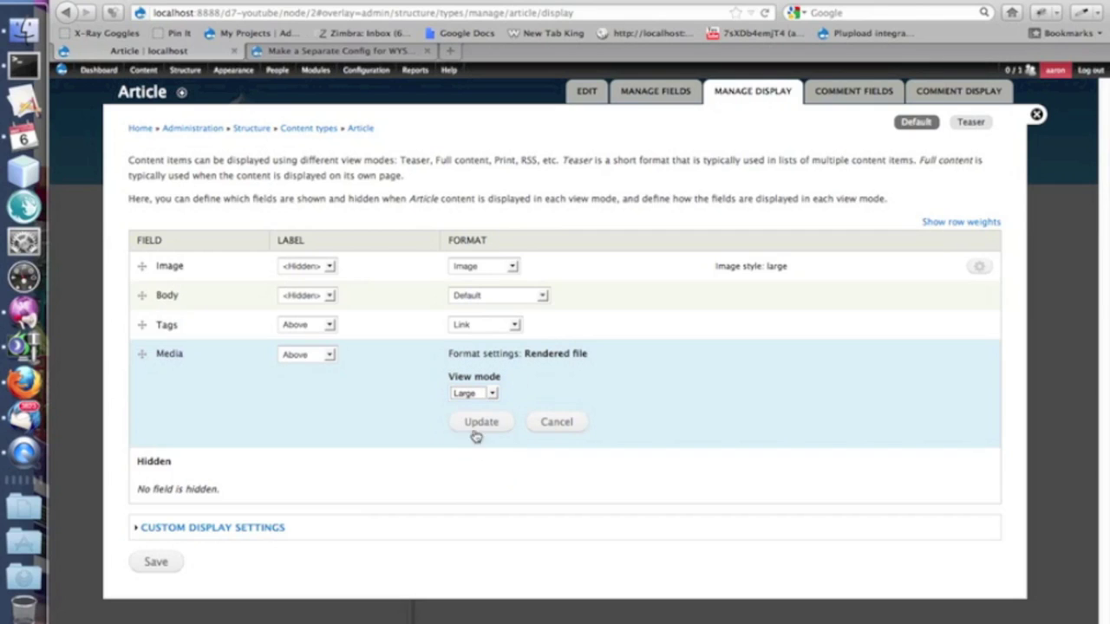
pyautogui.click(477, 423)
pyautogui.click(157, 484)
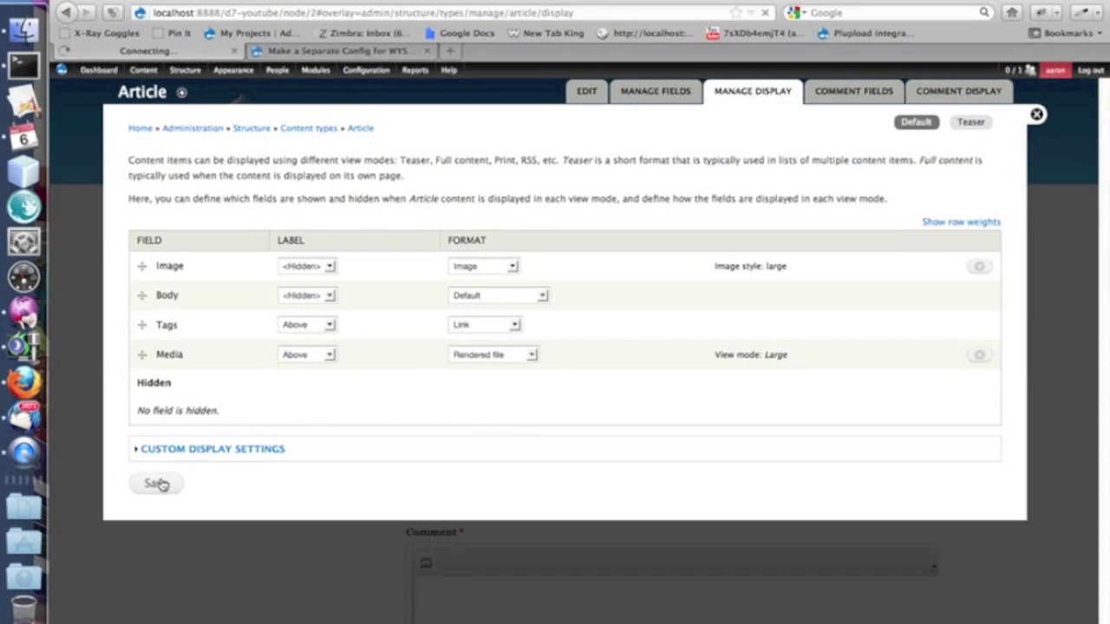
pyautogui.click(1038, 114)
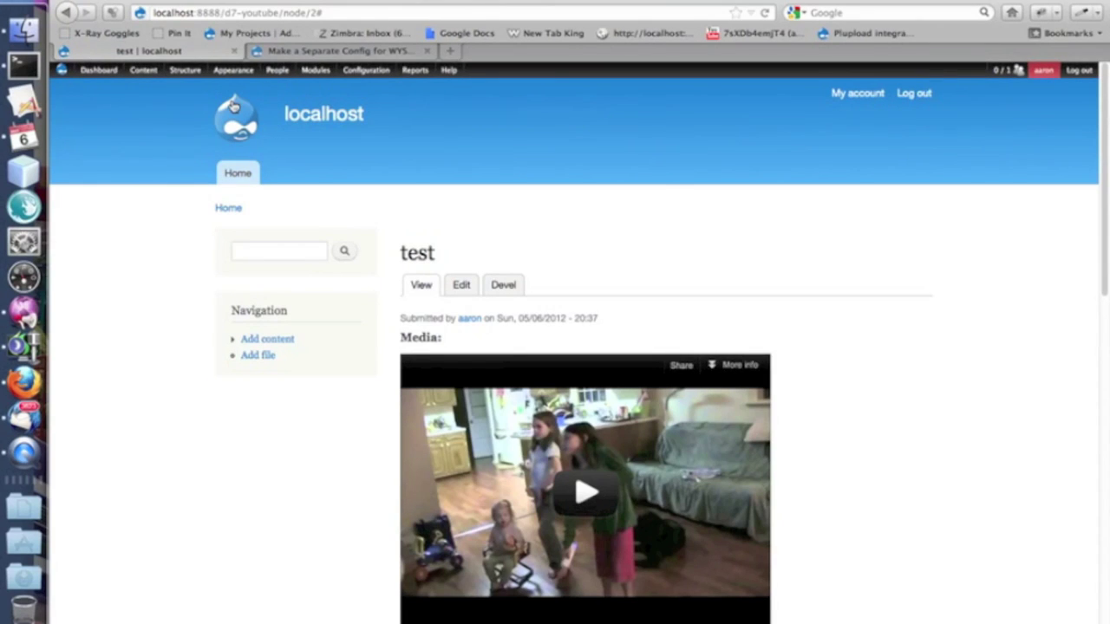
# - Go to the site front page to see the 'test' article's teaser thumbnail
pyautogui.click(239, 109)
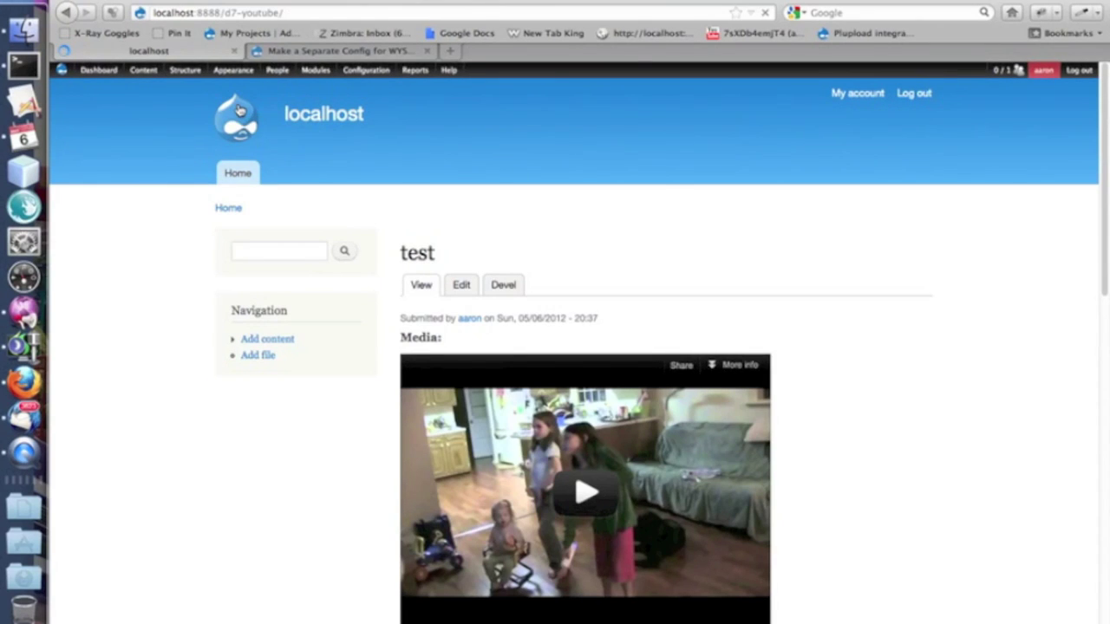